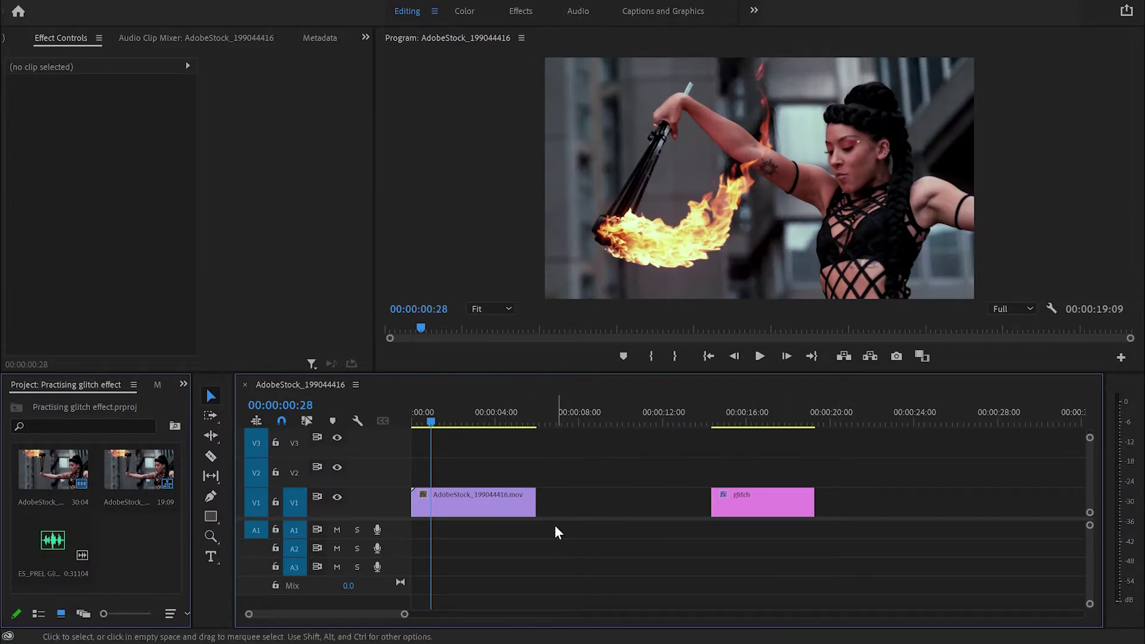
Zoom to single frames and razor the fire-dancer clip's opening every two frames.
{"action": "left_click", "coordinate": [482, 501]}
{"action": "key", "text": "equal"}
{"action": "key", "text": "equal"}
{"action": "key", "text": "equal"}
{"action": "key", "text": "equal"}
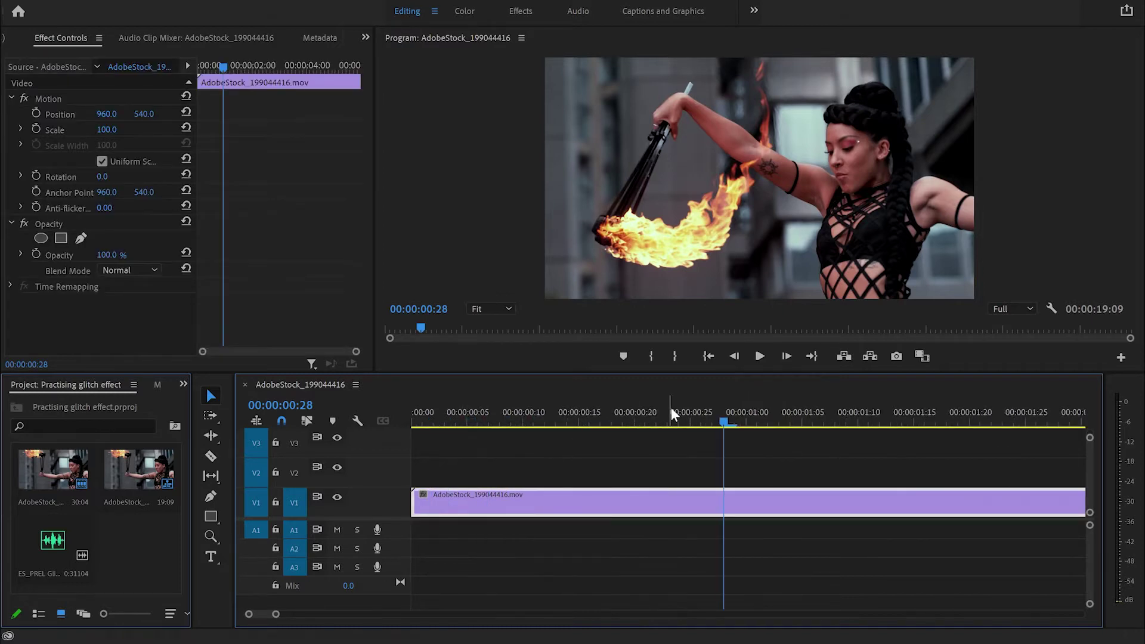
{"action": "left_click_drag", "start_coordinate": [719, 419], "coordinate": [306, 473]}
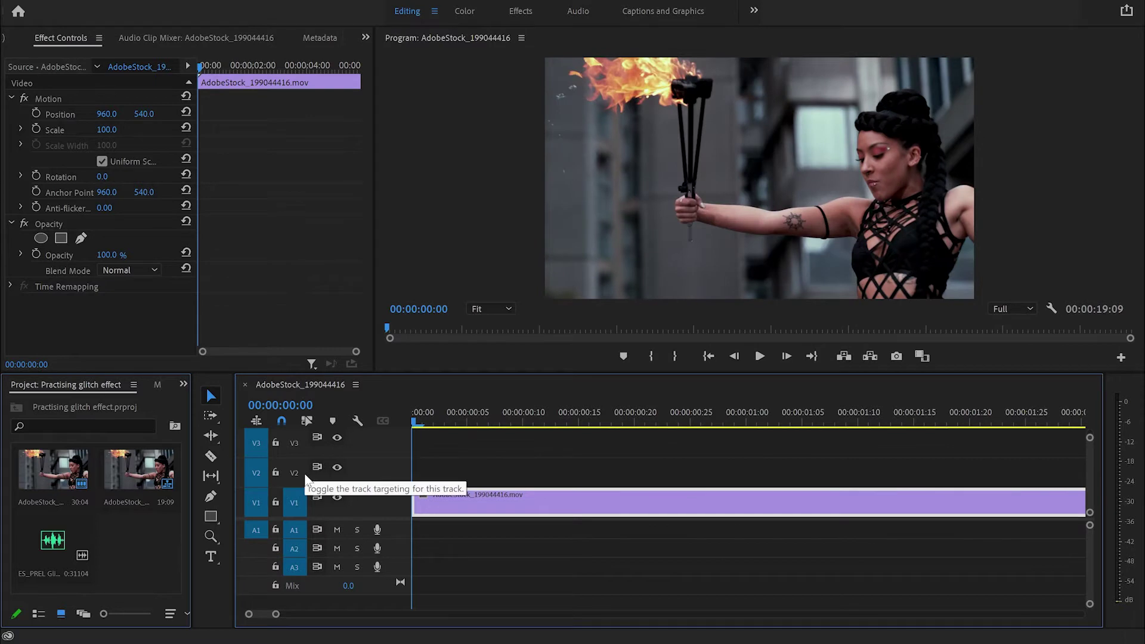
{"action": "key", "text": "Right"}
{"action": "key", "text": "Right"}
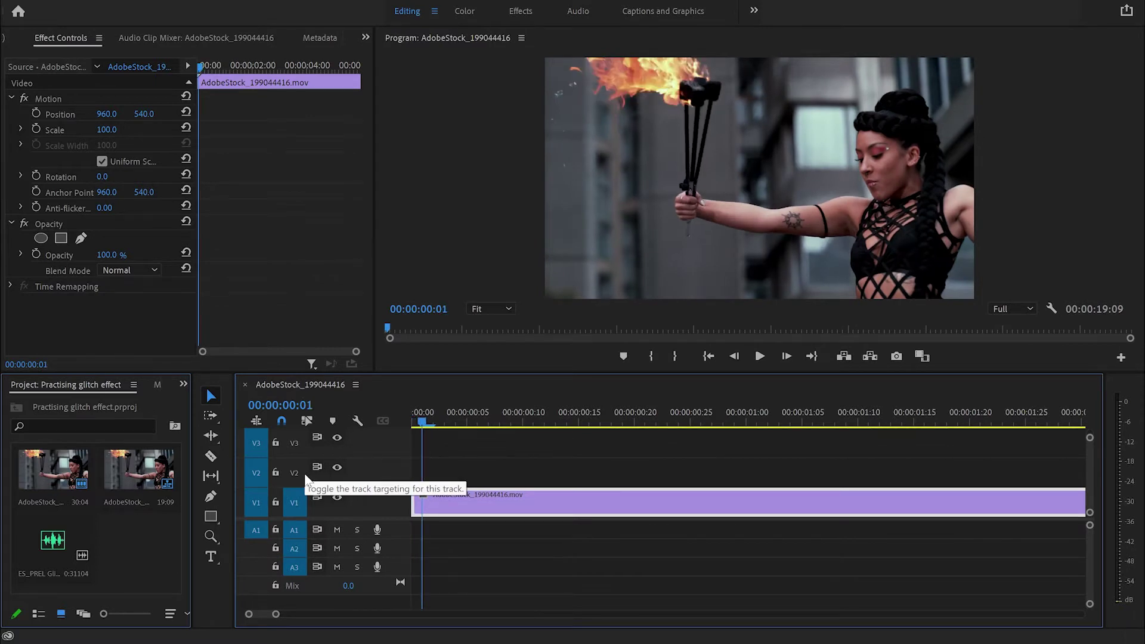
{"action": "key", "text": "c"}
{"action": "left_click", "coordinate": [433, 504]}
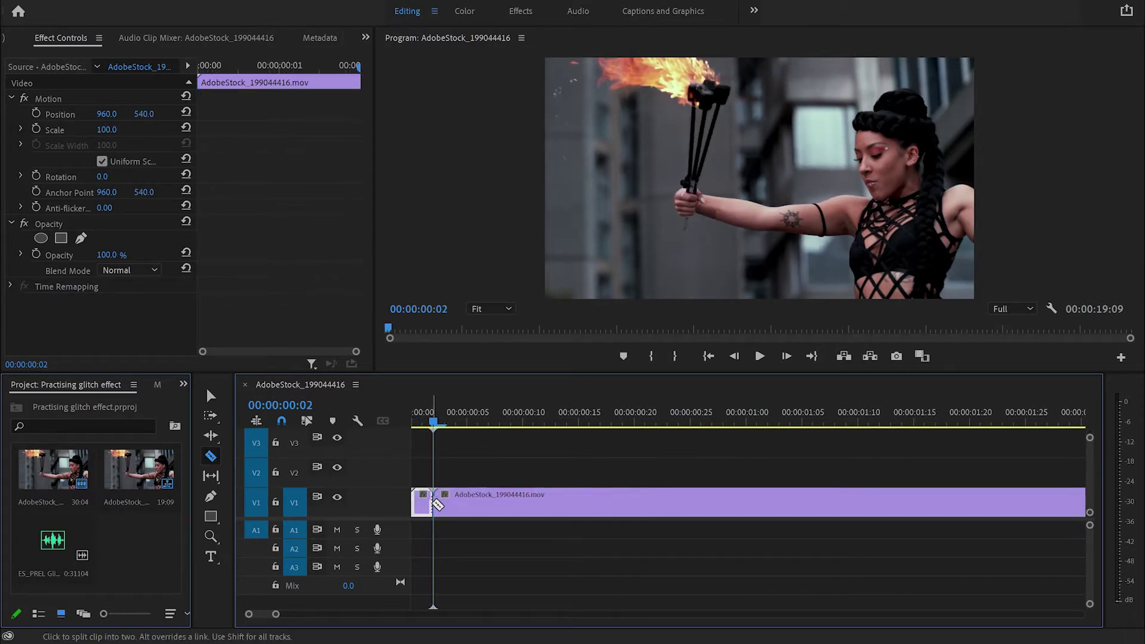
{"action": "left_click", "coordinate": [455, 506]}
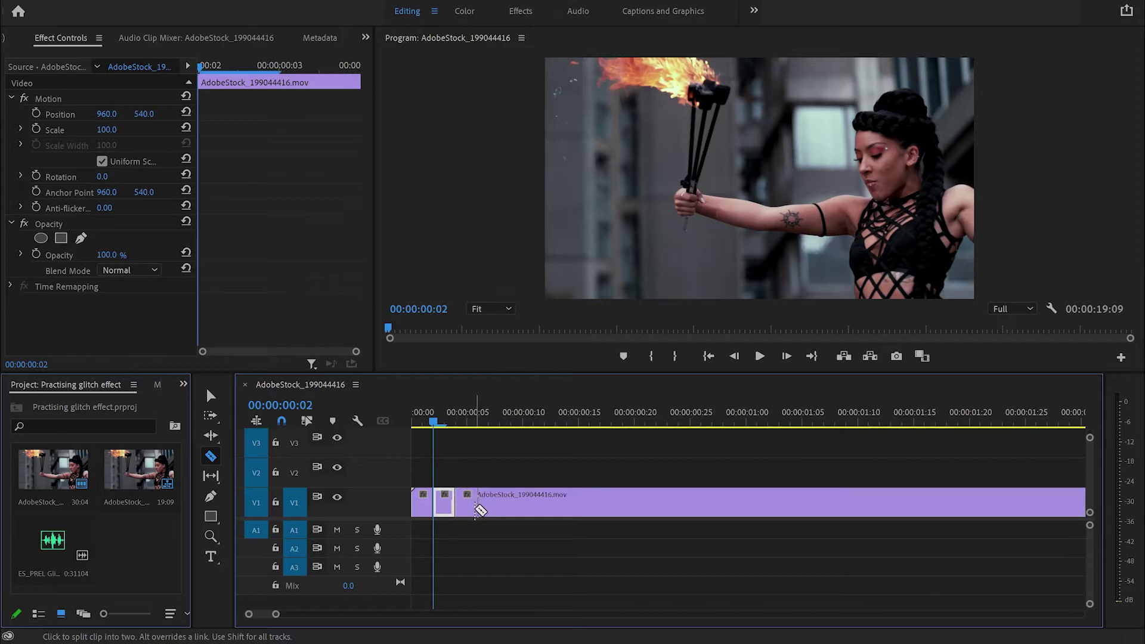
{"action": "left_click", "coordinate": [477, 505]}
{"action": "left_click", "coordinate": [500, 505]}
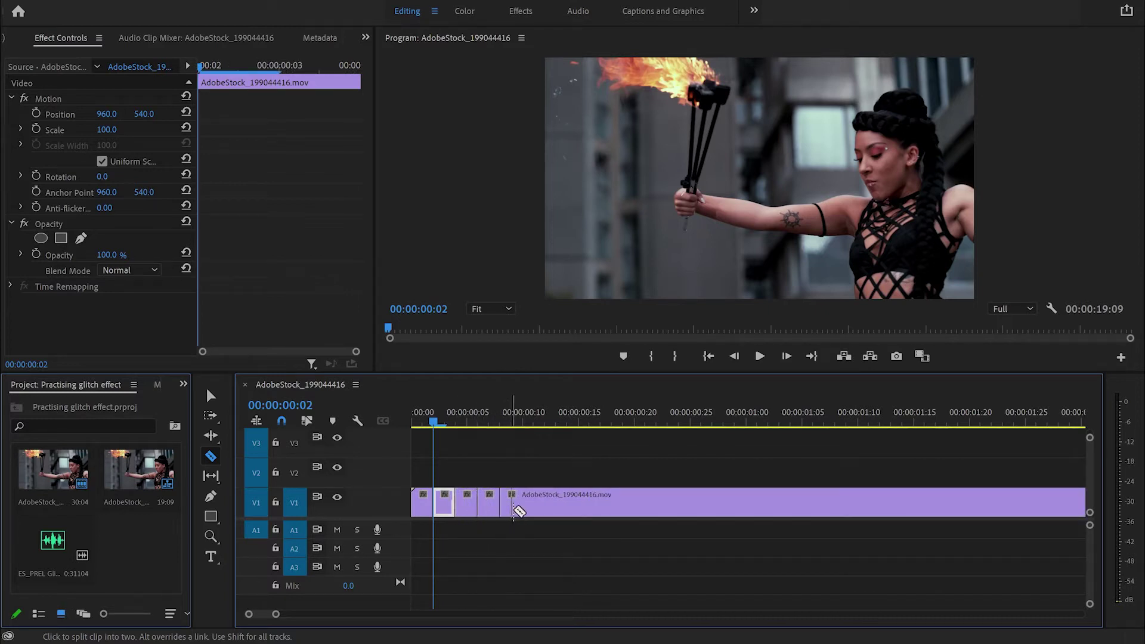
{"action": "left_click", "coordinate": [522, 506]}
{"action": "left_click", "coordinate": [543, 509]}
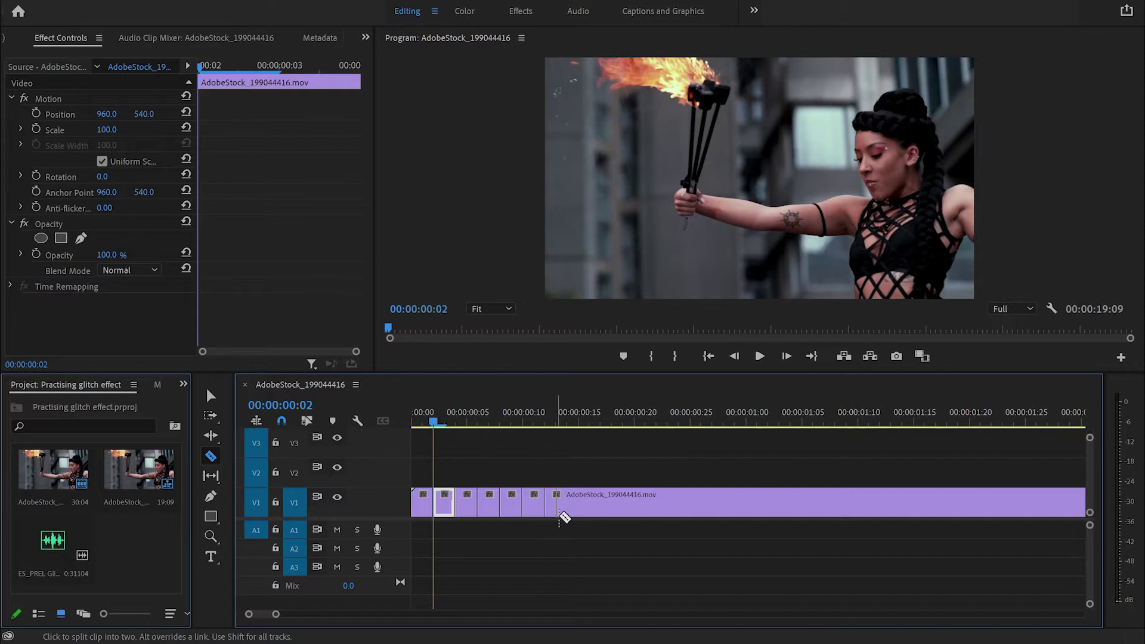
Delete three alternate two-frame pieces to leave gaps on V1.
{"action": "key", "text": "v"}
{"action": "left_click", "coordinate": [510, 475]}
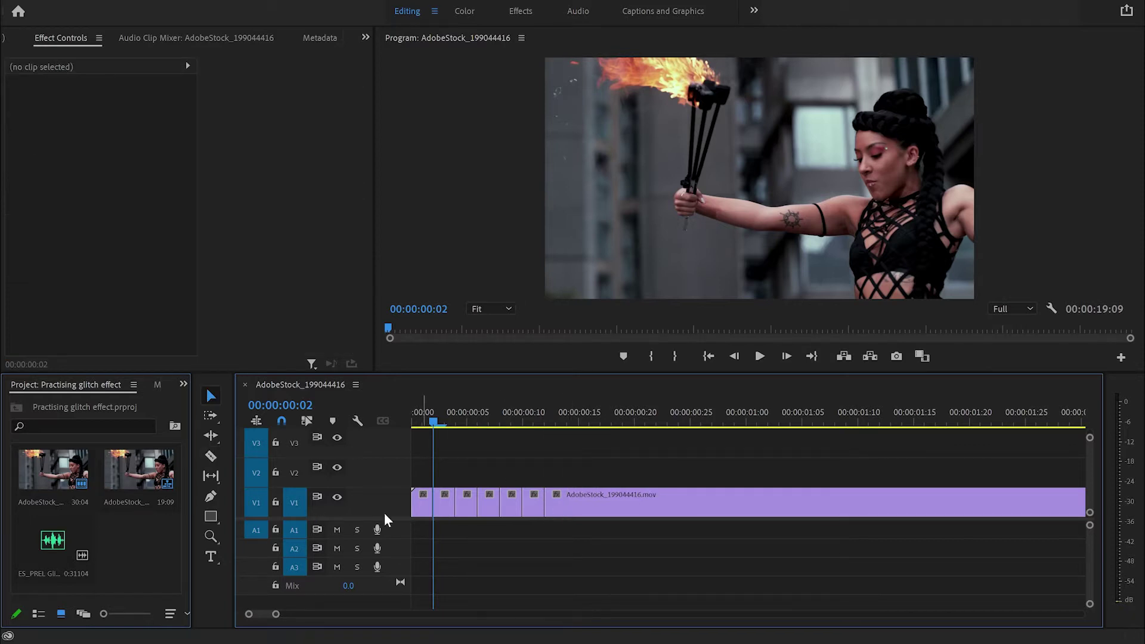
{"action": "left_click", "coordinate": [421, 503]}
{"action": "key", "text": "Delete"}
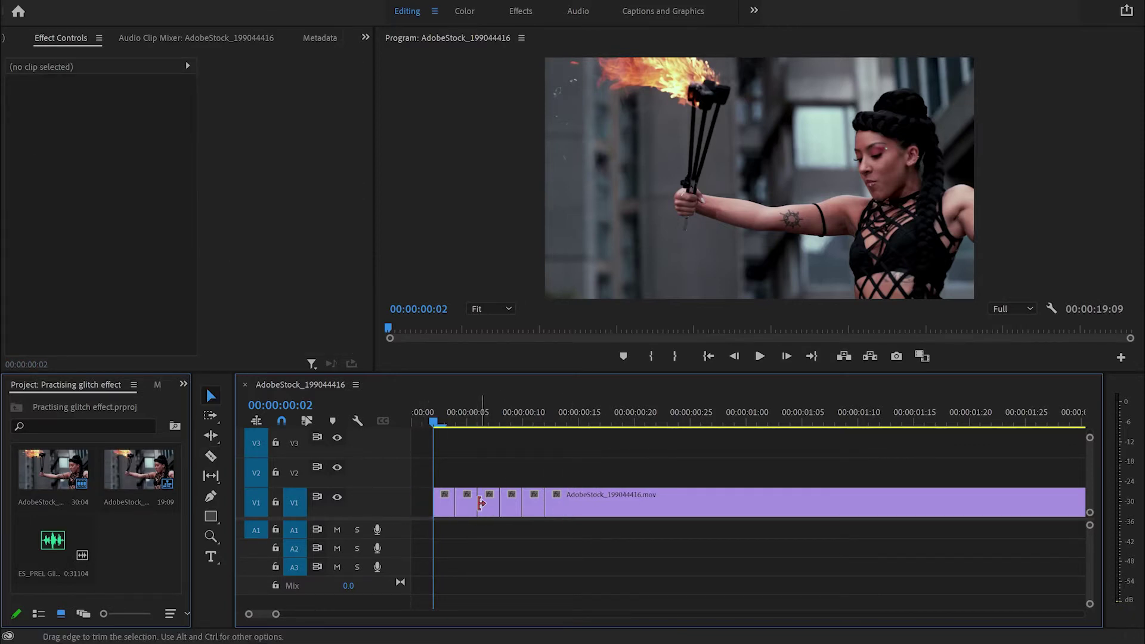
{"action": "left_click", "coordinate": [466, 506]}
{"action": "key", "text": "Delete"}
{"action": "left_click", "coordinate": [533, 508]}
{"action": "key", "text": "Delete"}
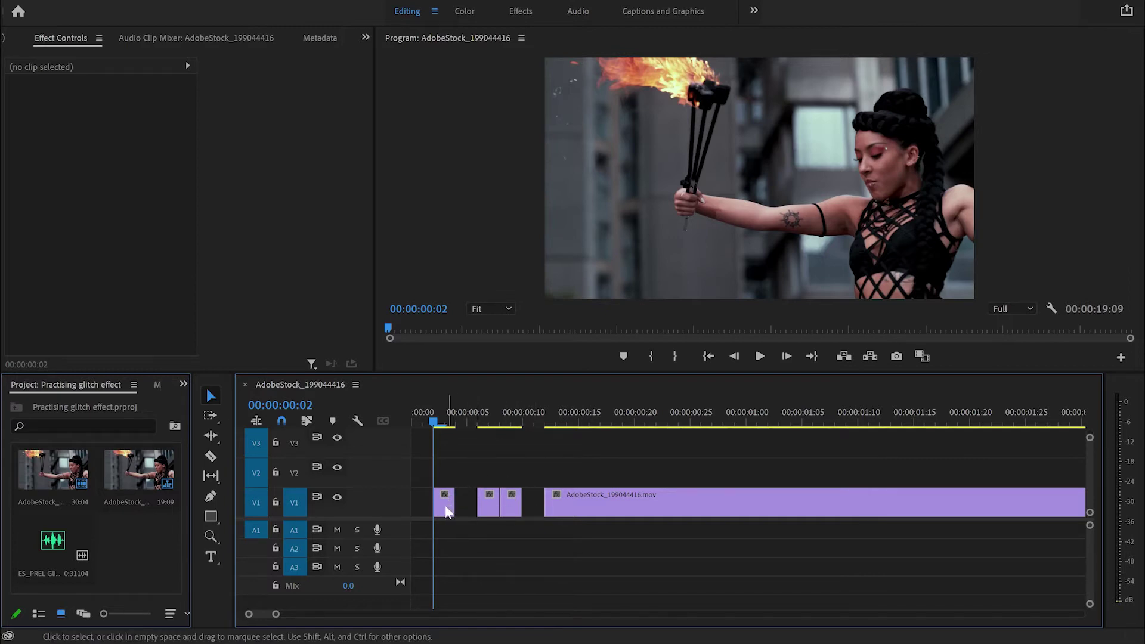
Alt-drag each of the three short fire-dancer pieces straight up onto V2 as copies.
{"action": "left_click", "coordinate": [444, 425]}
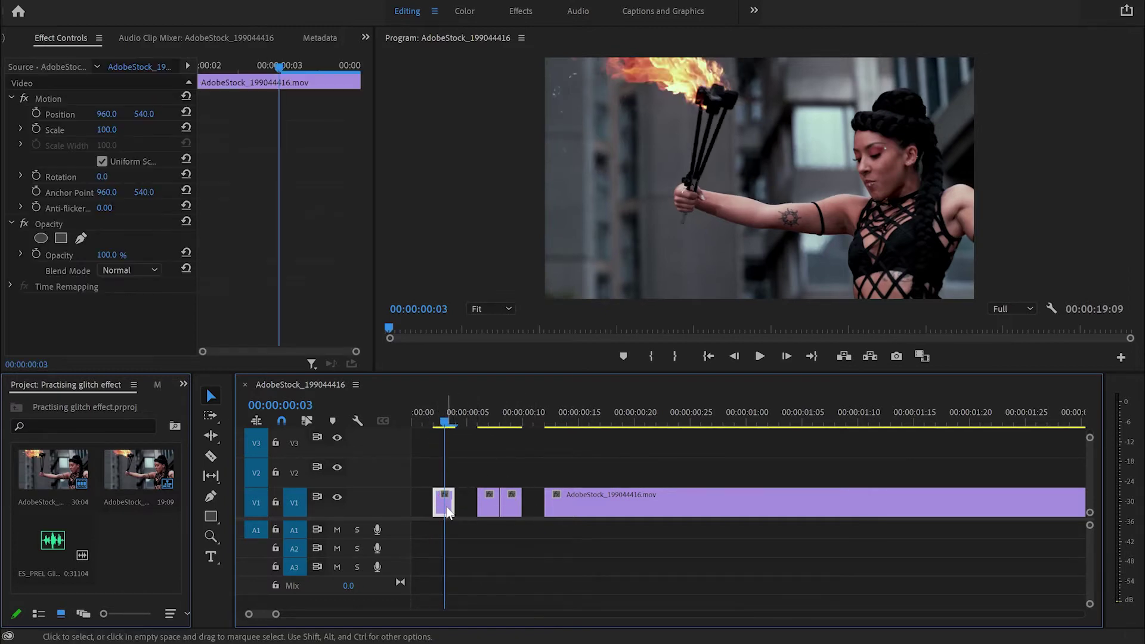
{"action": "left_click_drag", "start_coordinate": [446, 508], "coordinate": [446, 476]}
{"action": "left_click_drag", "start_coordinate": [446, 423], "coordinate": [489, 424]}
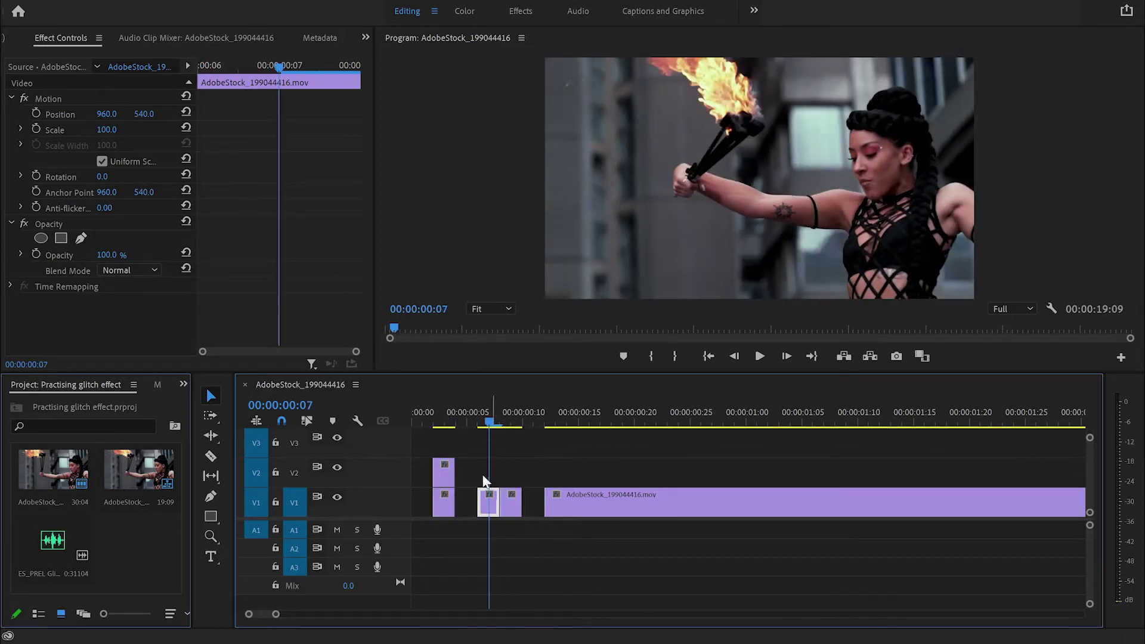
{"action": "left_click_drag", "start_coordinate": [488, 507], "coordinate": [511, 477]}
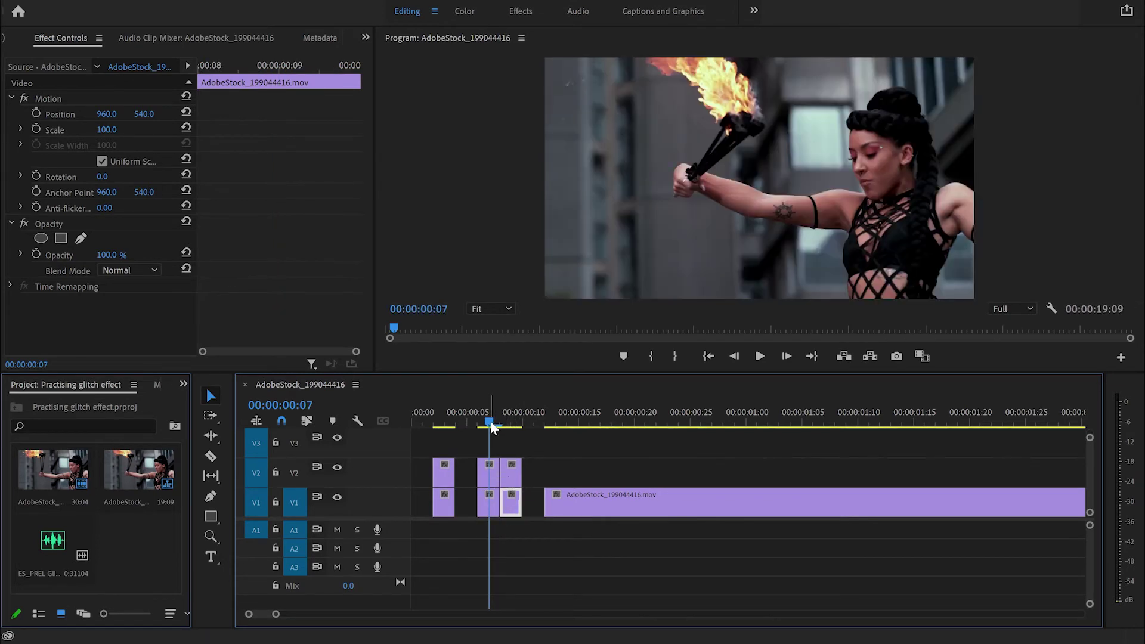
{"action": "left_click_drag", "start_coordinate": [490, 420], "coordinate": [445, 421]}
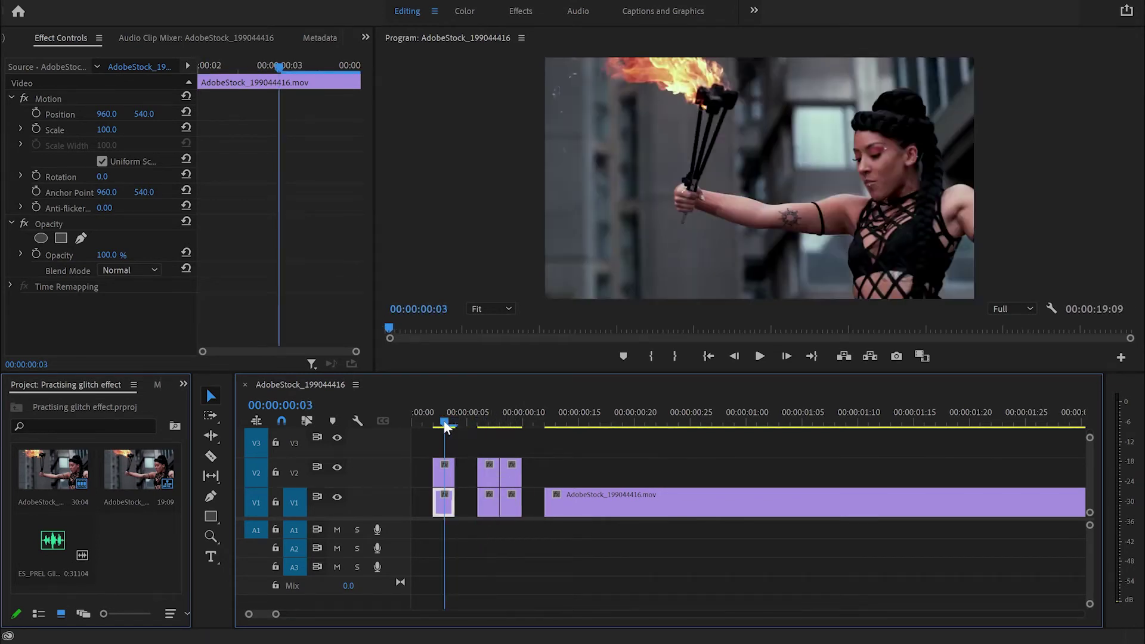
Set the first V2 copy to 50% opacity and shift it left.
{"action": "left_click", "coordinate": [442, 473]}
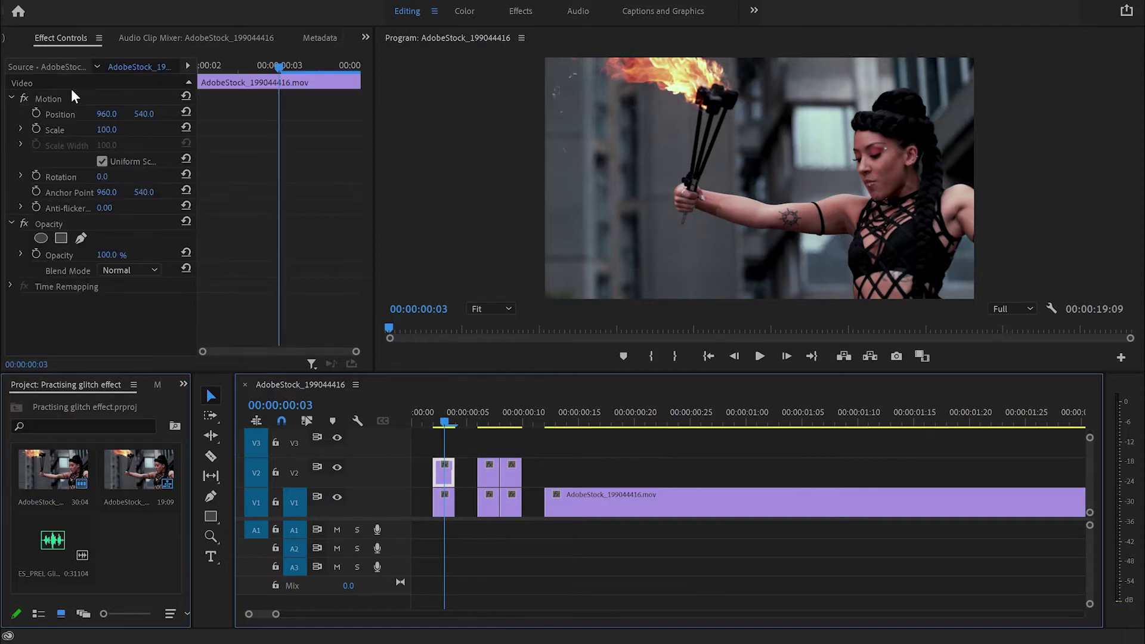
{"action": "left_click", "coordinate": [117, 252]}
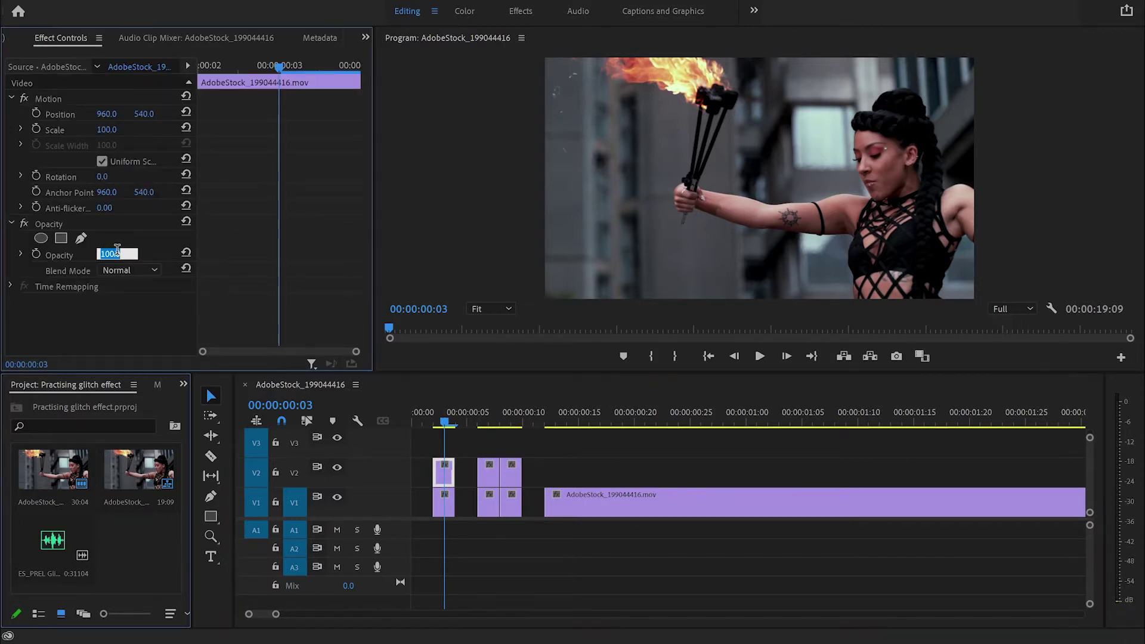
{"action": "type", "text": "50"}
{"action": "key", "text": "Return"}
{"action": "left_click_drag", "start_coordinate": [110, 114], "coordinate": [85, 116]}
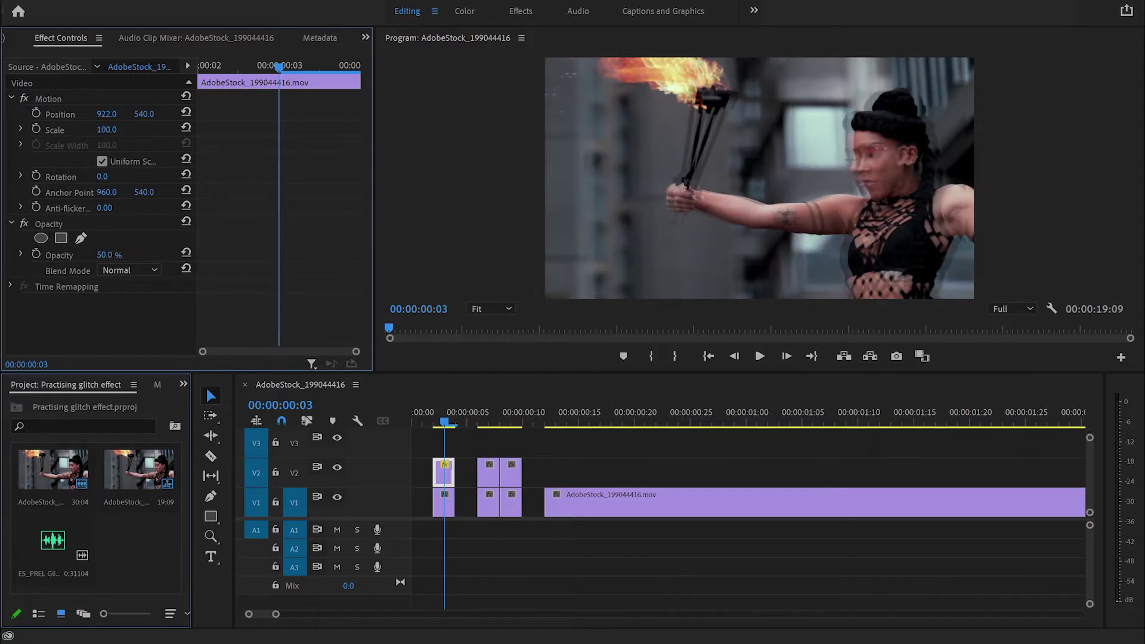
Set the second V2 copy to 50% opacity and shift it right.
{"action": "left_click", "coordinate": [467, 425]}
{"action": "left_click", "coordinate": [485, 427]}
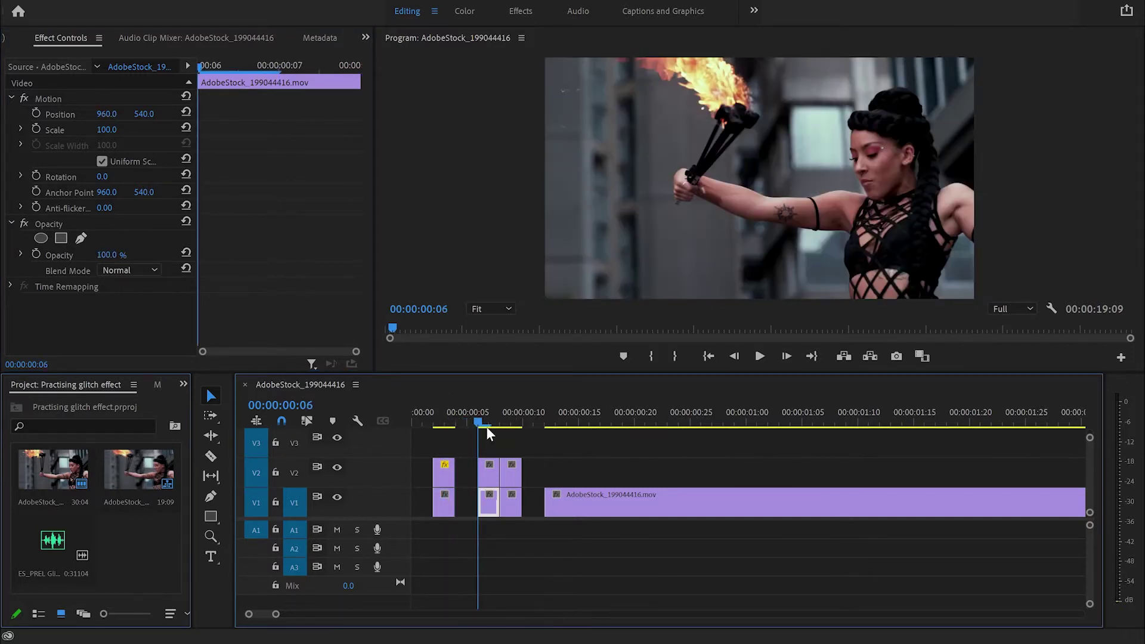
{"action": "left_click", "coordinate": [487, 488]}
{"action": "left_click", "coordinate": [488, 477]}
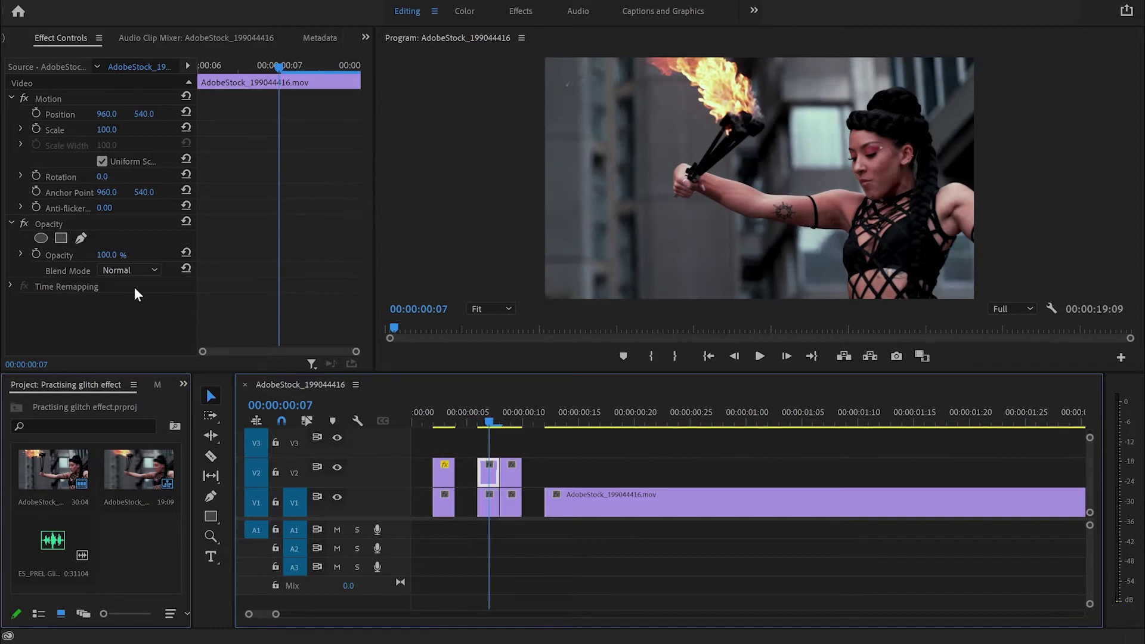
{"action": "left_click", "coordinate": [113, 255]}
{"action": "type", "text": "50"}
{"action": "key", "text": "Return"}
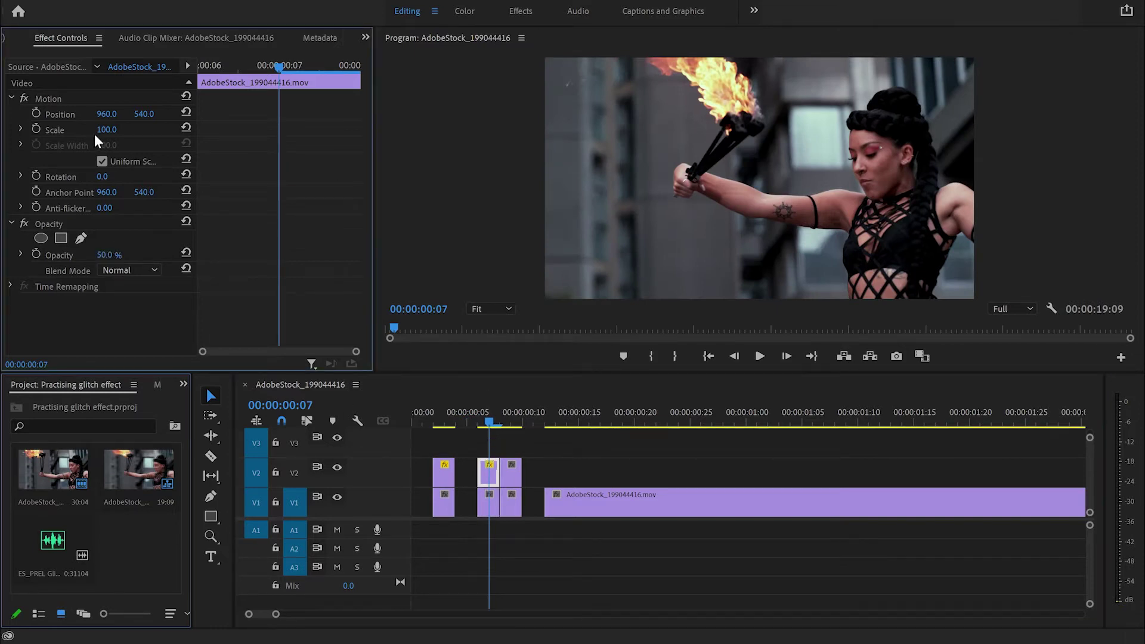
{"action": "left_click_drag", "start_coordinate": [104, 115], "coordinate": [131, 115]}
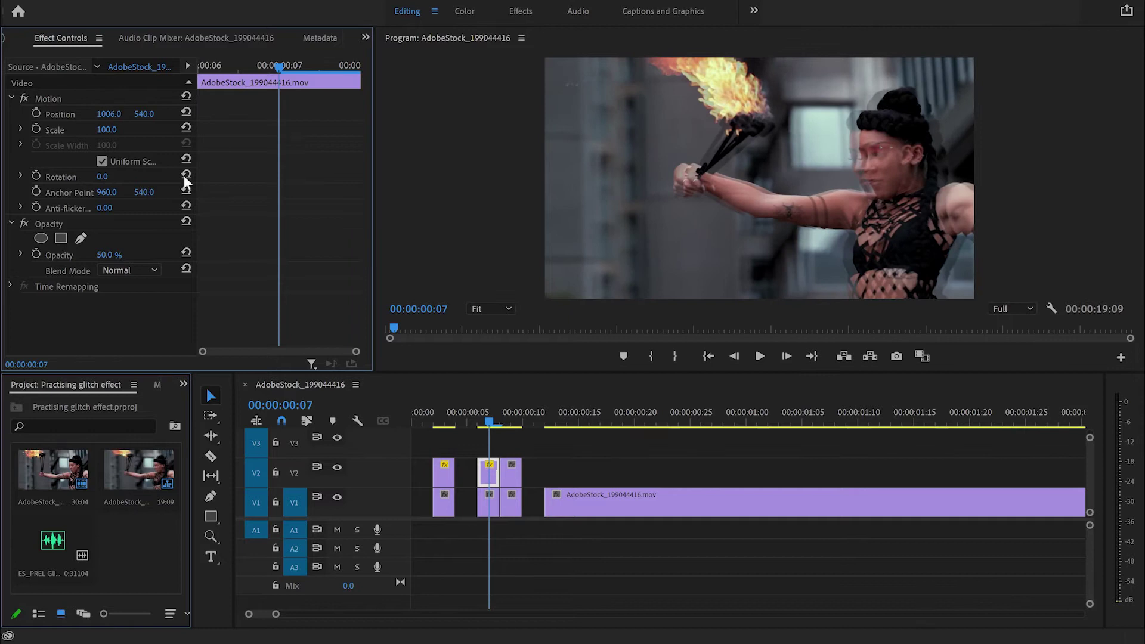
Scale the third V2 copy to 115 and preview the ghosted glitch from the start.
{"action": "left_click_drag", "start_coordinate": [487, 425], "coordinate": [511, 431]}
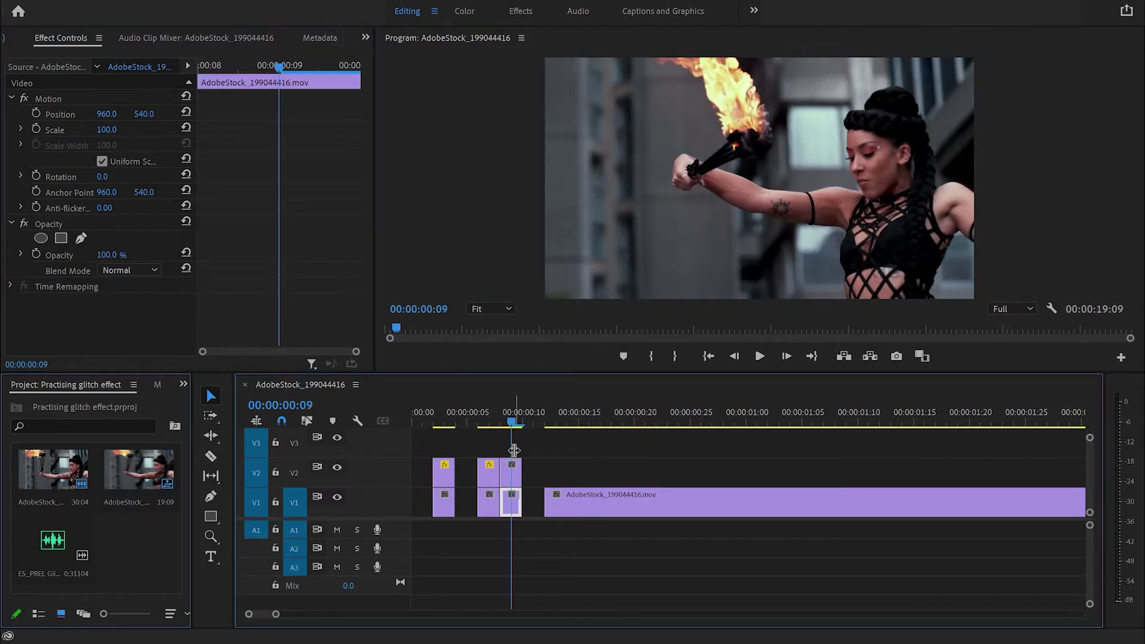
{"action": "left_click", "coordinate": [512, 471]}
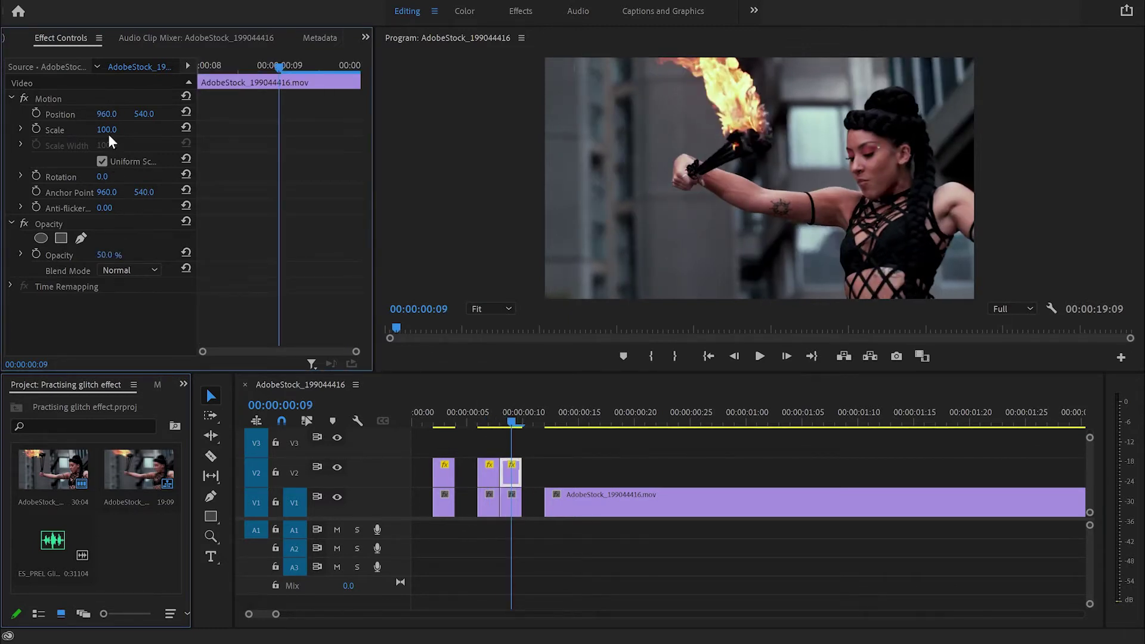
{"action": "left_click_drag", "start_coordinate": [113, 132], "coordinate": [115, 129]}
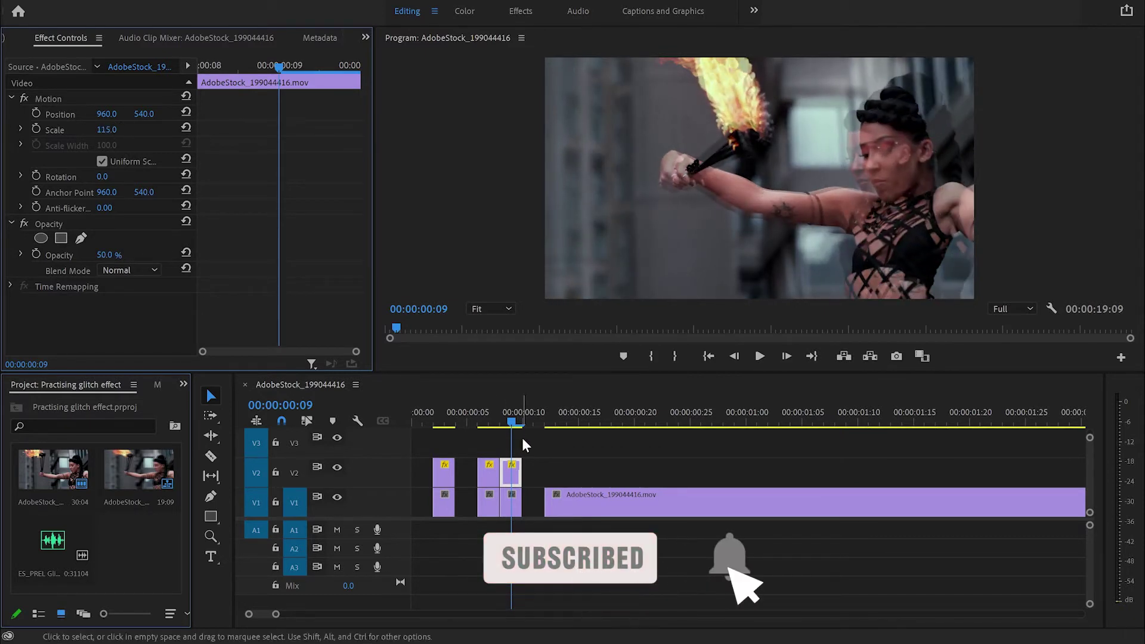
{"action": "left_click_drag", "start_coordinate": [513, 423], "coordinate": [421, 411]}
{"action": "key", "text": "space"}
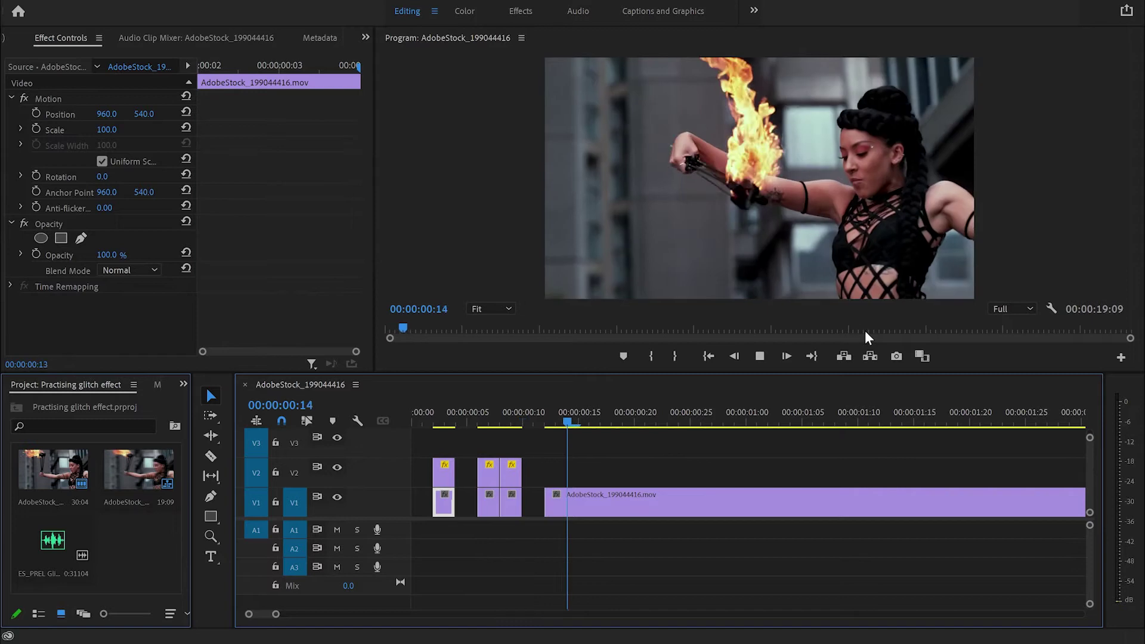
{"action": "key", "text": "Home"}
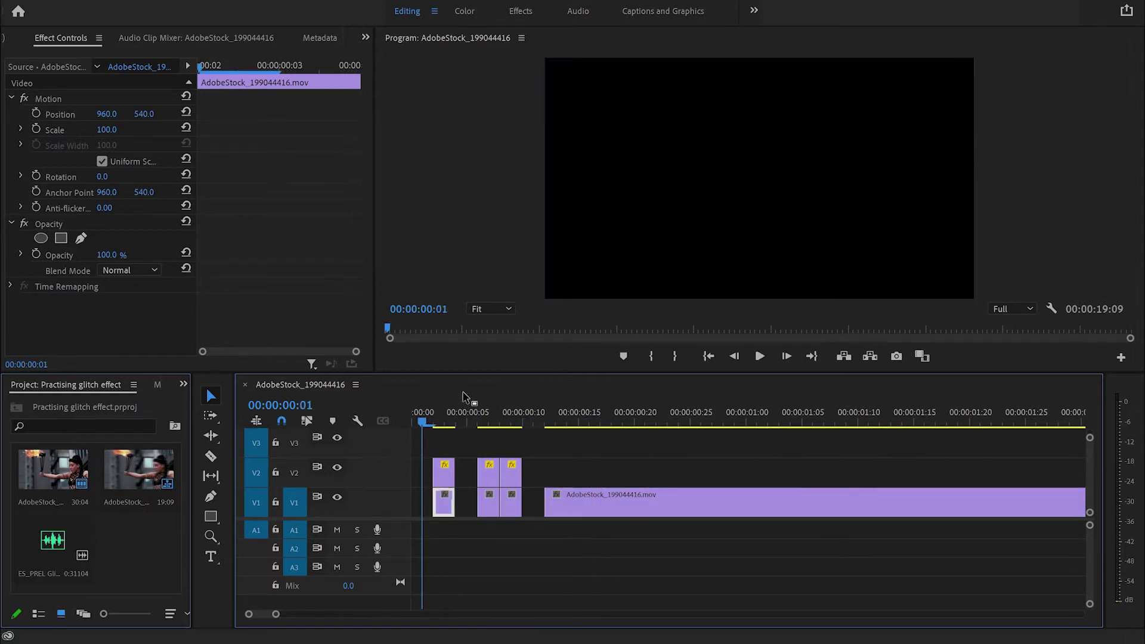
{"action": "left_click_drag", "start_coordinate": [422, 422], "coordinate": [444, 421]}
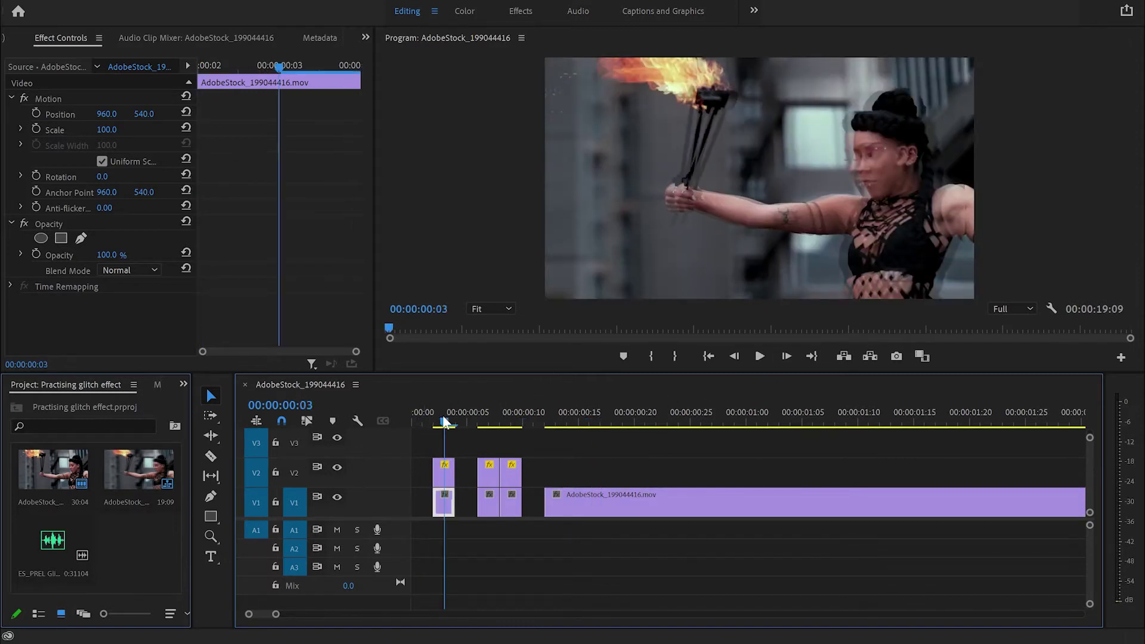
In the Color workspace, warm the first V2 clip's Lumetri temperature toward pink.
{"action": "left_click", "coordinate": [447, 473]}
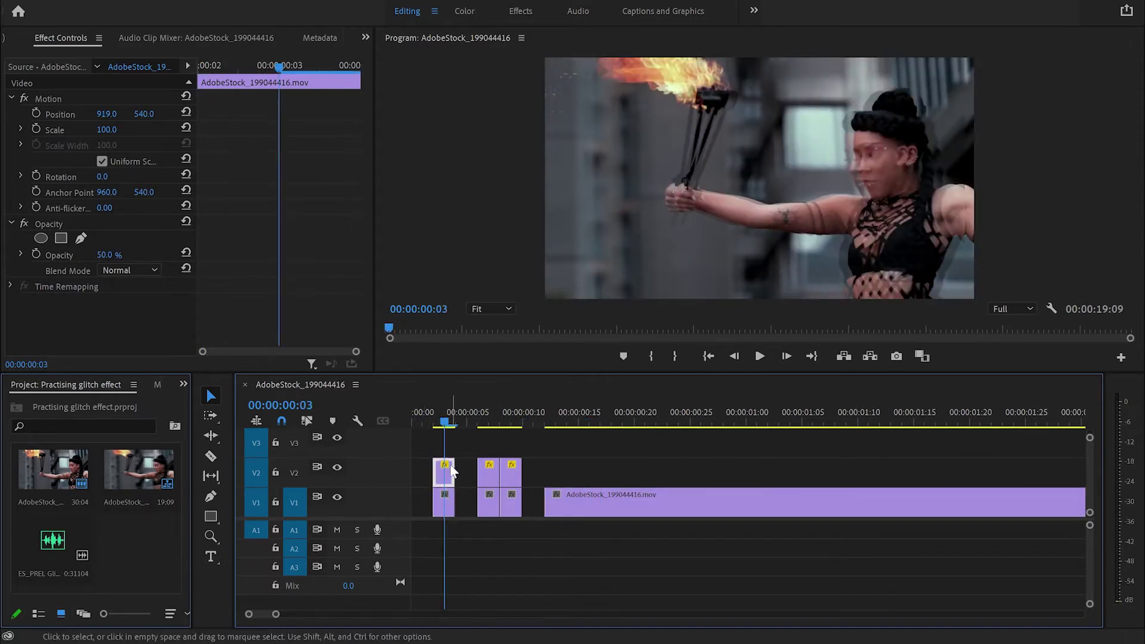
{"action": "left_click", "coordinate": [465, 12]}
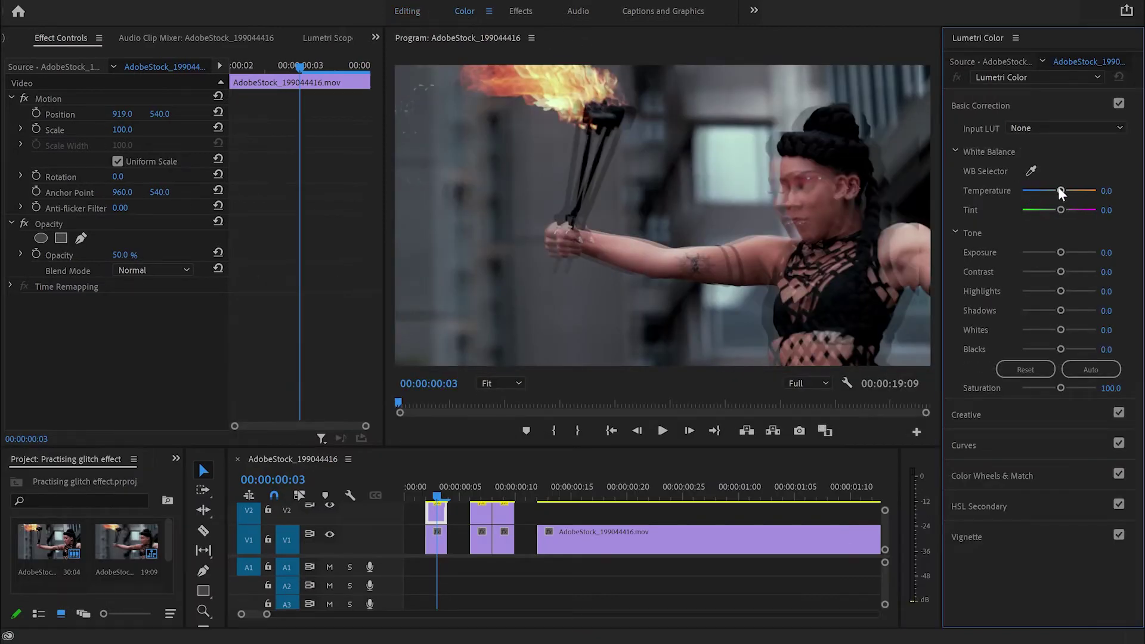
{"action": "left_click_drag", "start_coordinate": [1061, 191], "coordinate": [1083, 209]}
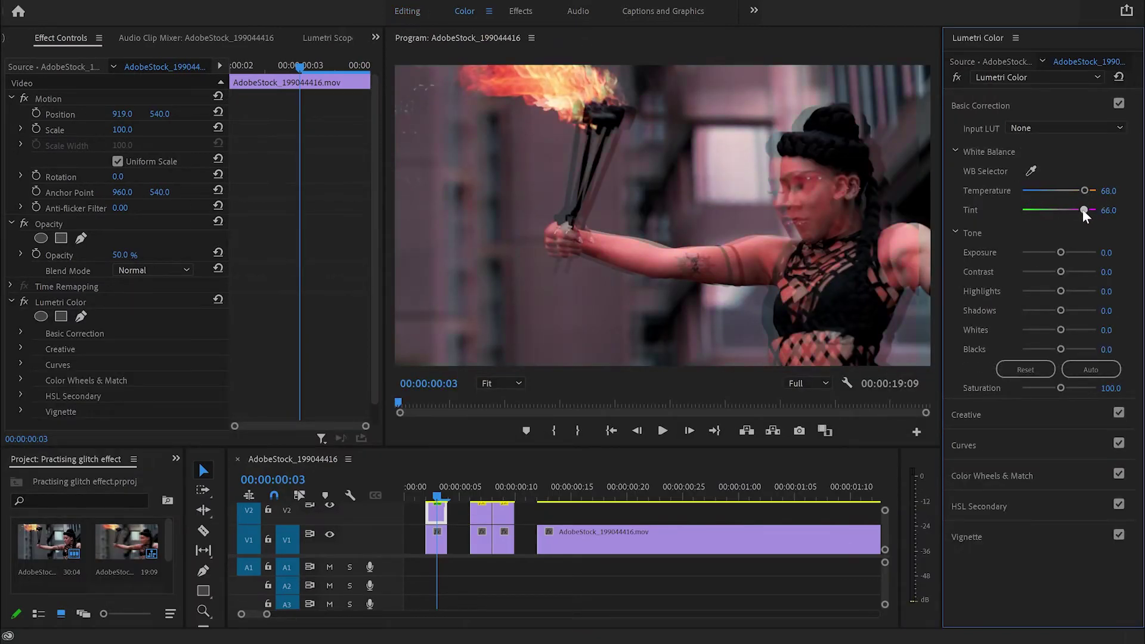
Grade the next V2 clip purple with Temperature -68, Tint 68 and Contrast 60.
{"action": "left_click", "coordinate": [481, 488]}
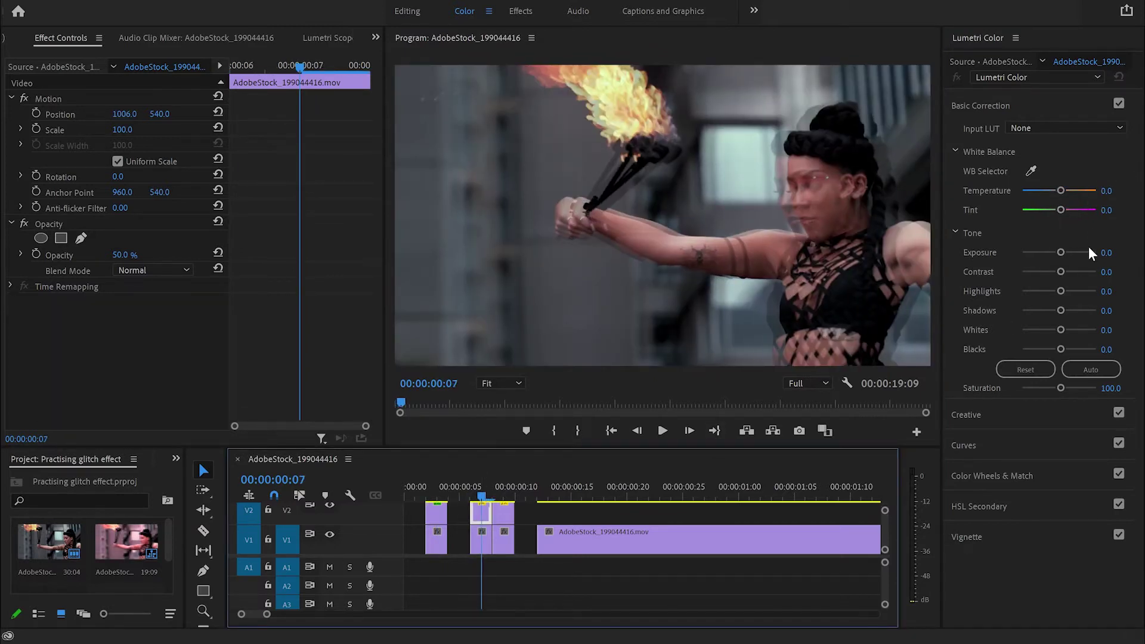
{"action": "left_click_drag", "start_coordinate": [1061, 210], "coordinate": [1034, 191]}
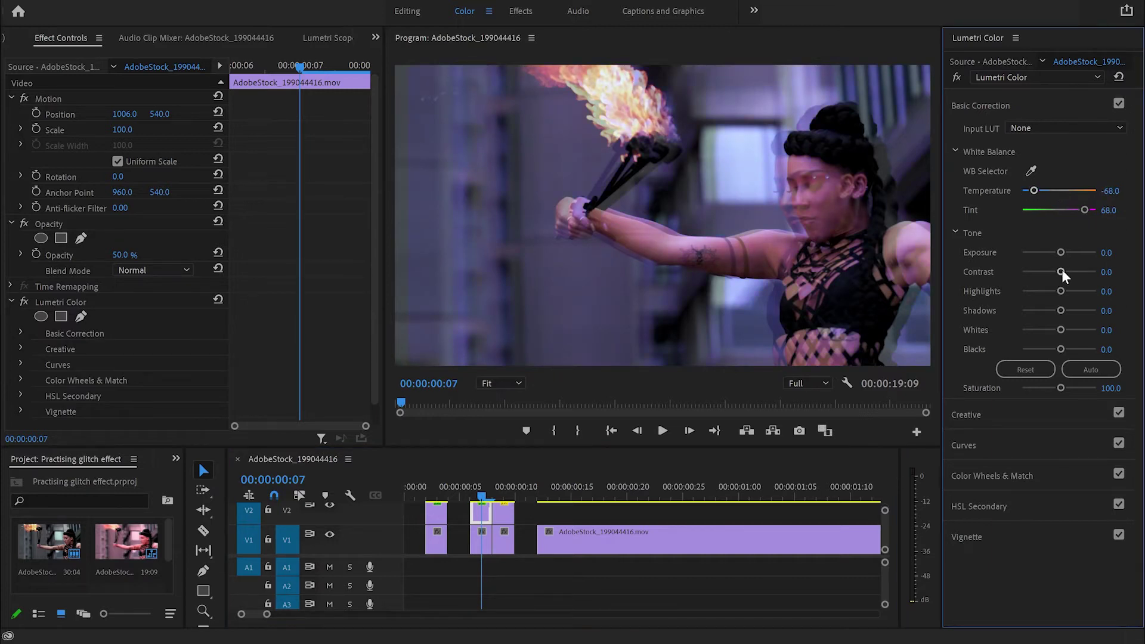
{"action": "mouse_move", "coordinate": [1061, 272]}
{"action": "left_mouse_down"}
{"action": "mouse_move", "coordinate": [1082, 273]}
{"action": "mouse_move", "coordinate": [1050, 292]}
{"action": "left_mouse_up"}
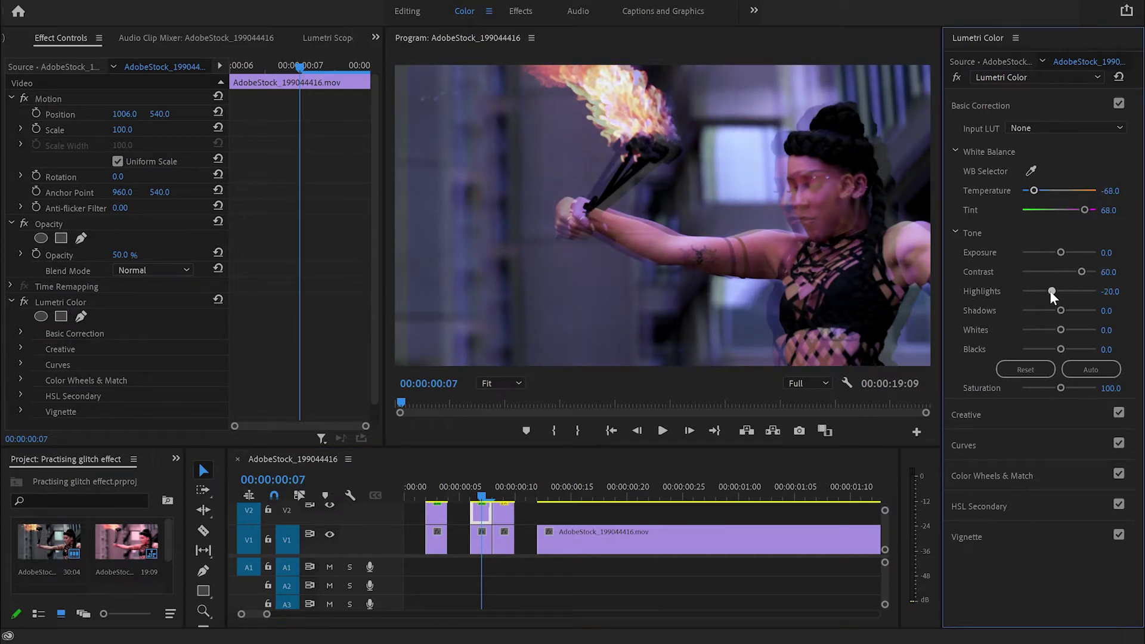
Back in Editing, apply the Arithmetic effect to the third V2 clip at frame 00:00:00:09.
{"action": "left_click", "coordinate": [407, 11]}
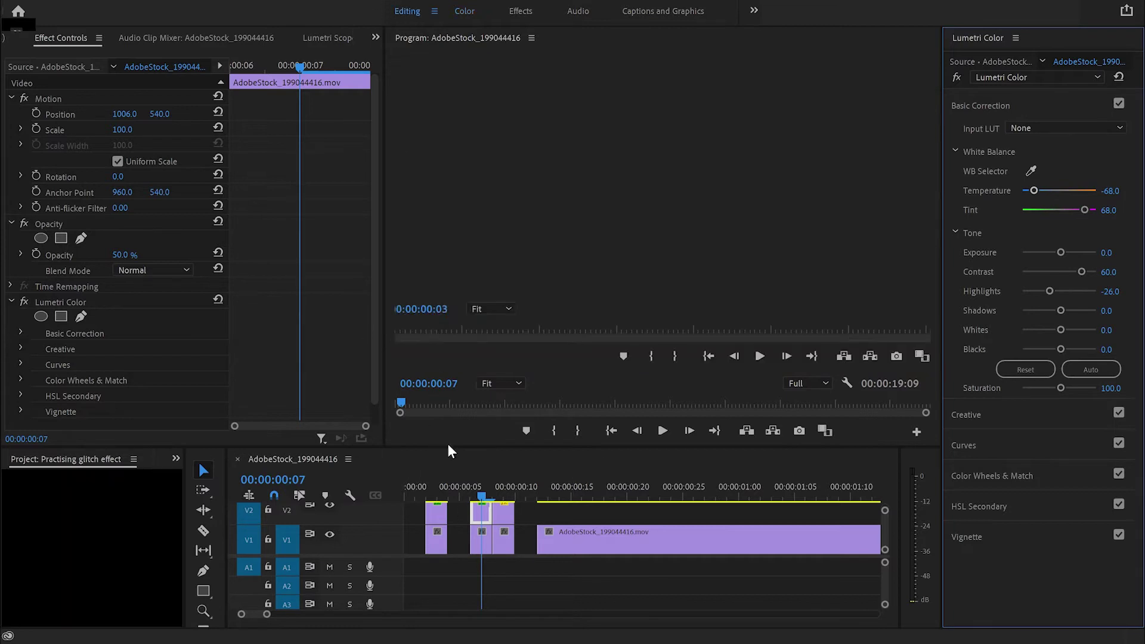
{"action": "left_click_drag", "start_coordinate": [492, 428], "coordinate": [511, 424]}
{"action": "left_click", "coordinate": [518, 470]}
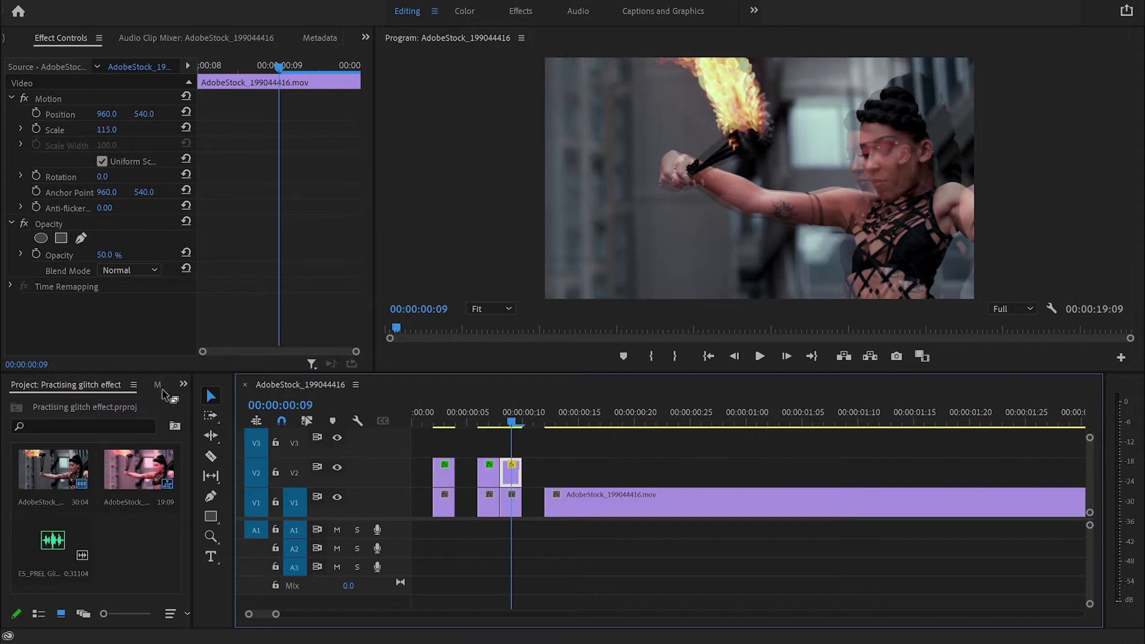
{"action": "left_click", "coordinate": [186, 385]}
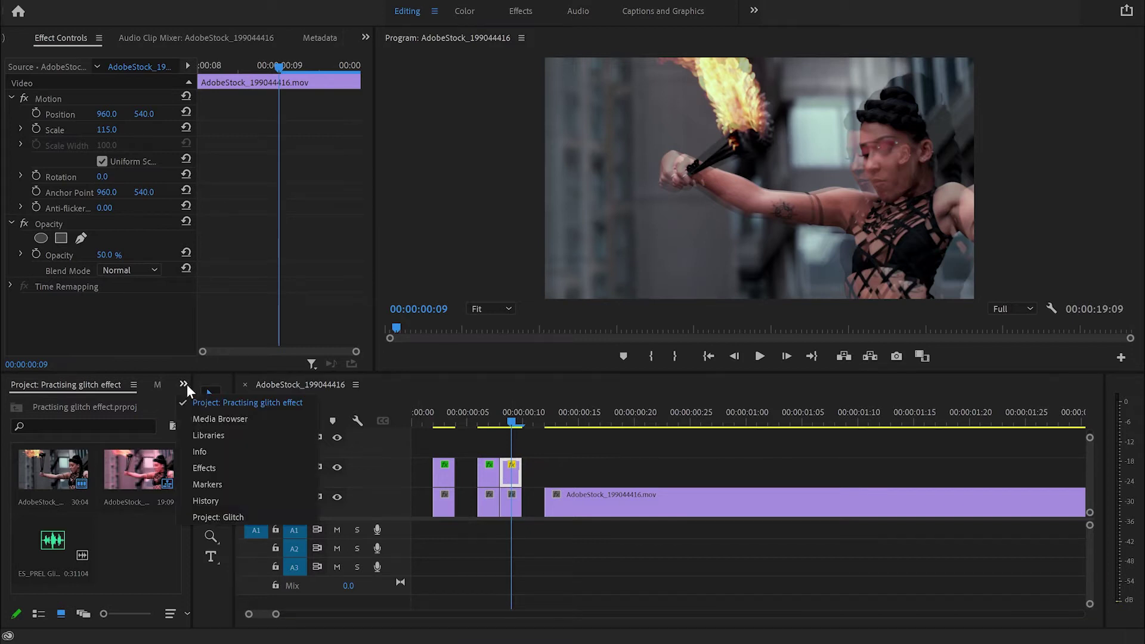
{"action": "left_click", "coordinate": [246, 465]}
{"action": "left_click", "coordinate": [80, 405]}
{"action": "type", "text": "arit"}
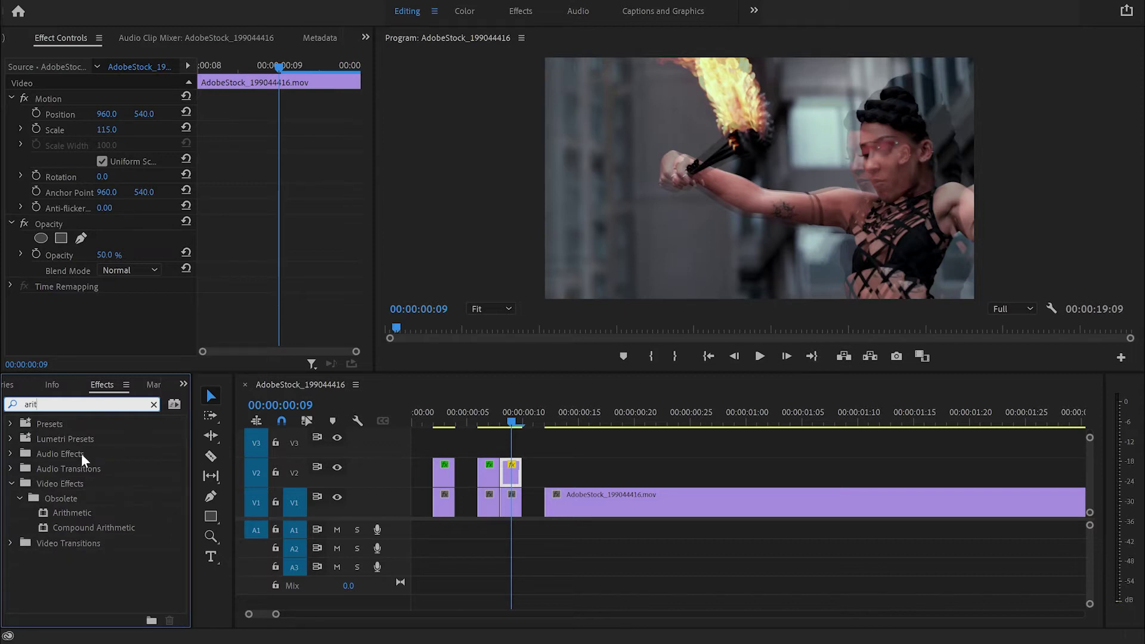
{"action": "left_click_drag", "start_coordinate": [75, 507], "coordinate": [516, 467]}
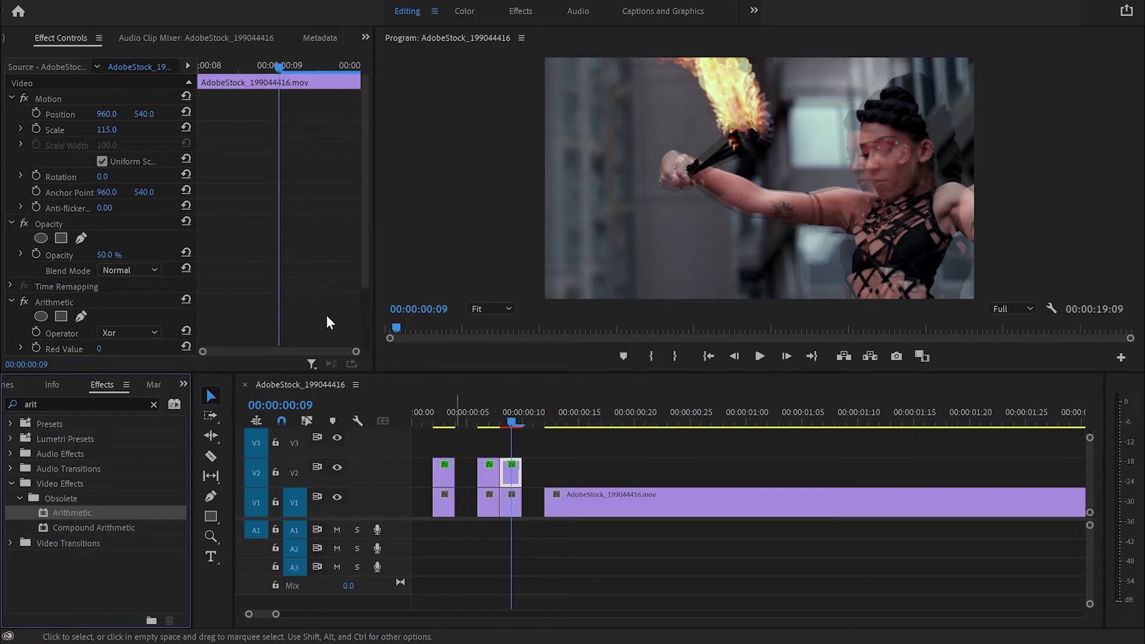
Set Arithmetic to operator Max, Red Value 255, and blend mode Linear Dodge (Add).
{"action": "scroll", "coordinate": [79, 252], "scroll_direction": "down", "scroll_amount": 3}
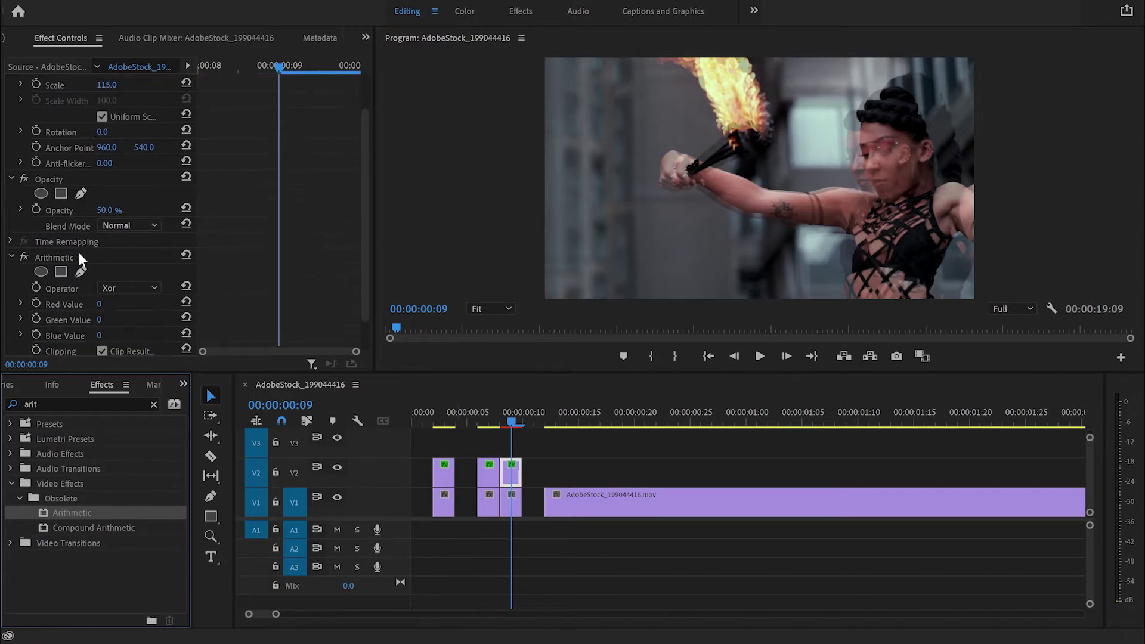
{"action": "left_click", "coordinate": [67, 222]}
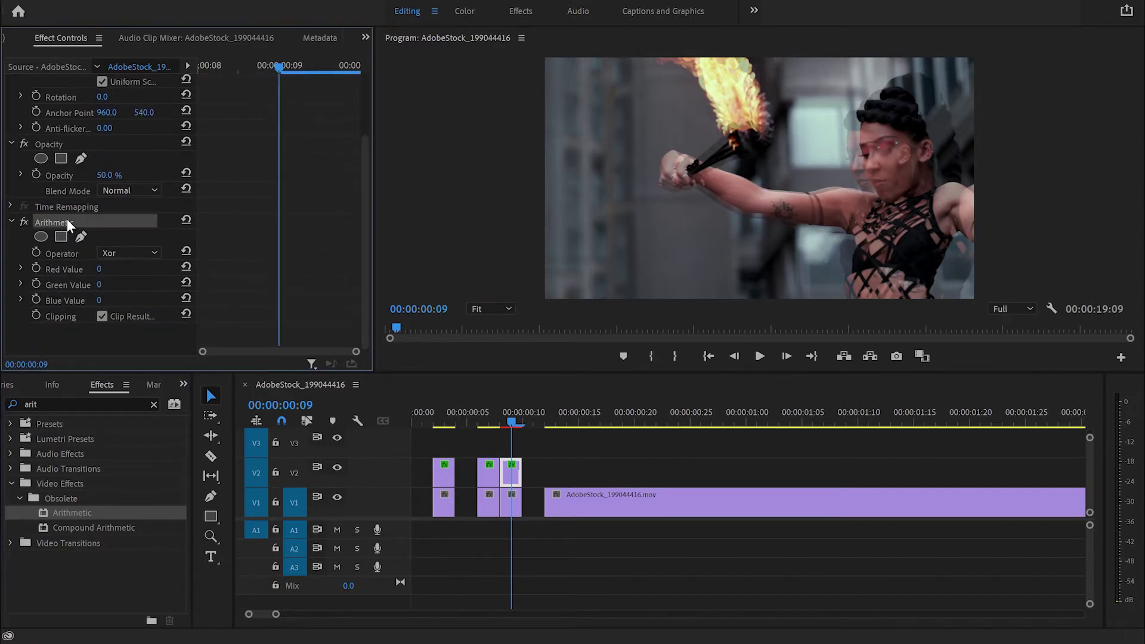
{"action": "left_click", "coordinate": [146, 256]}
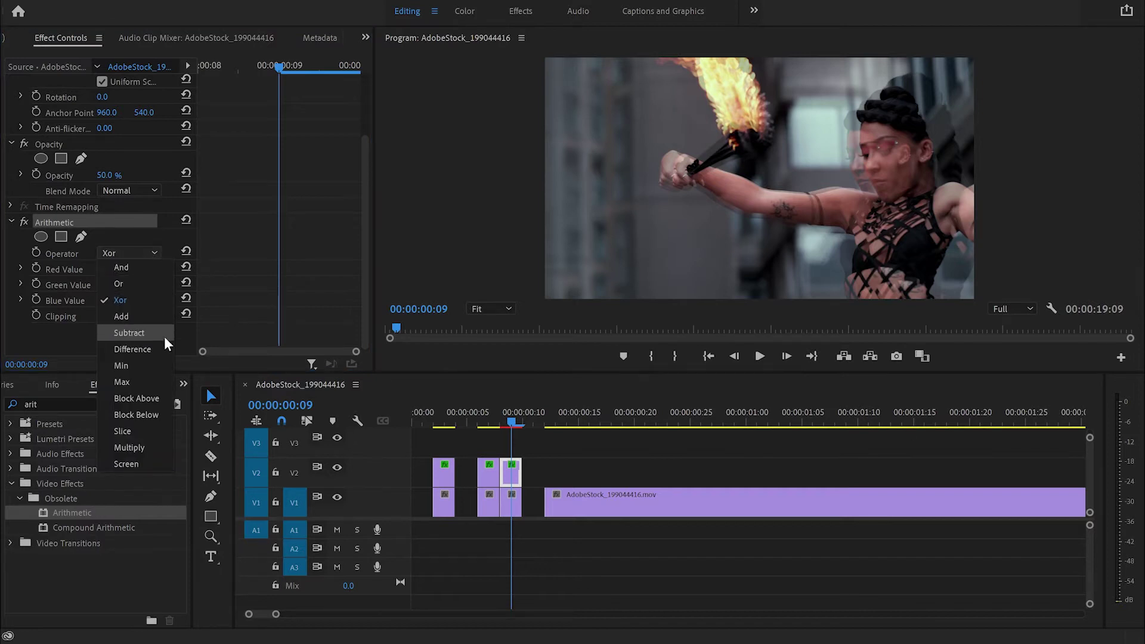
{"action": "left_click", "coordinate": [152, 381]}
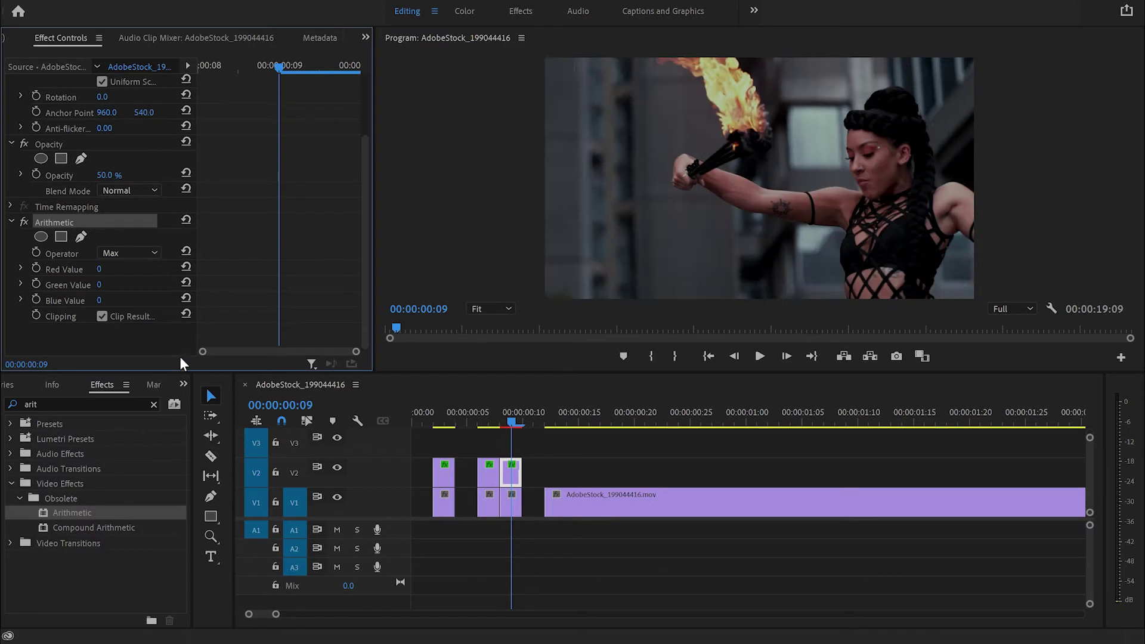
{"action": "left_click", "coordinate": [99, 269]}
{"action": "type", "text": "255"}
{"action": "key", "text": "Return"}
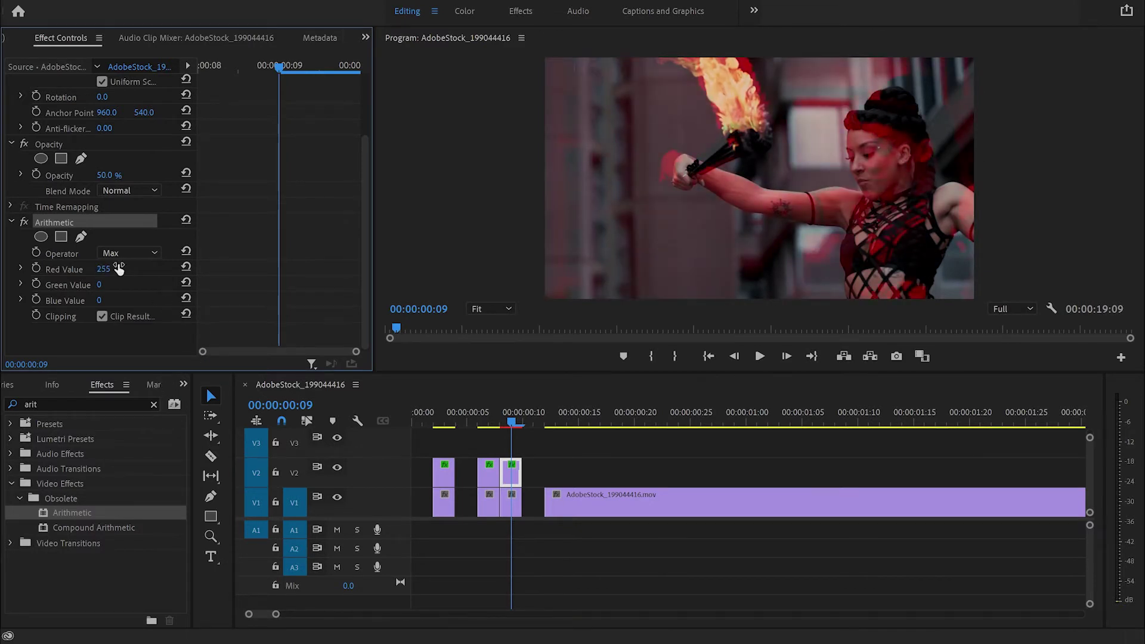
{"action": "left_click", "coordinate": [156, 189]}
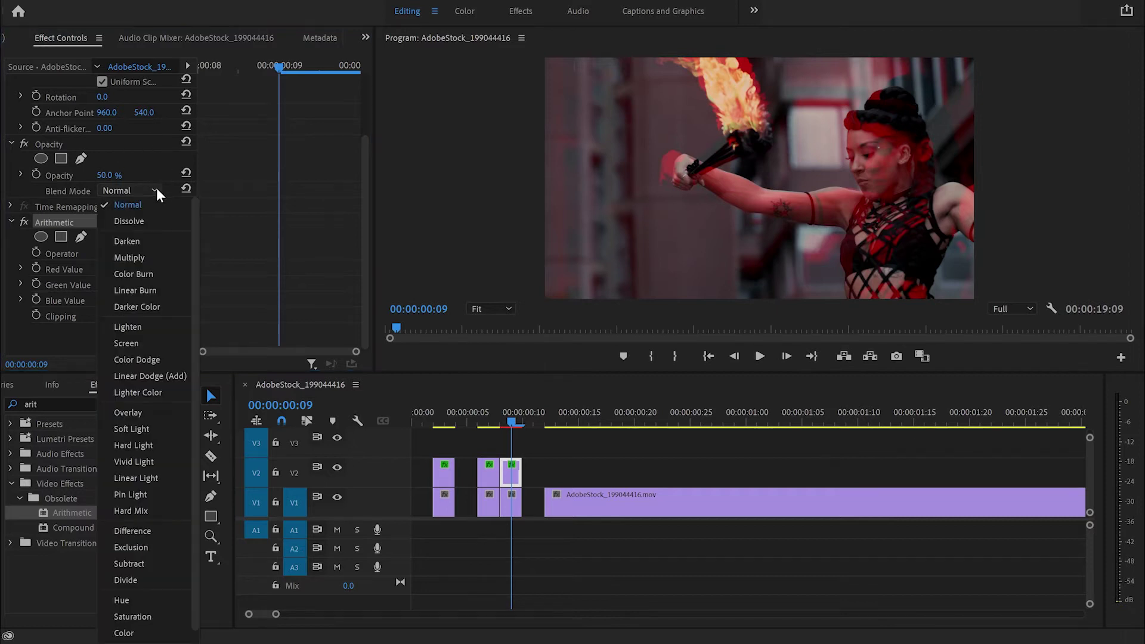
{"action": "left_click", "coordinate": [170, 371]}
Preview the glitch sequence from the start and return to frame 00:00:00:03.
{"action": "key", "text": "Left"}
{"action": "key", "text": "Left"}
{"action": "key", "text": "Left"}
{"action": "key", "text": "Left"}
{"action": "key", "text": "Left"}
{"action": "key", "text": "Left"}
{"action": "key", "text": "Left"}
{"action": "key", "text": "Left"}
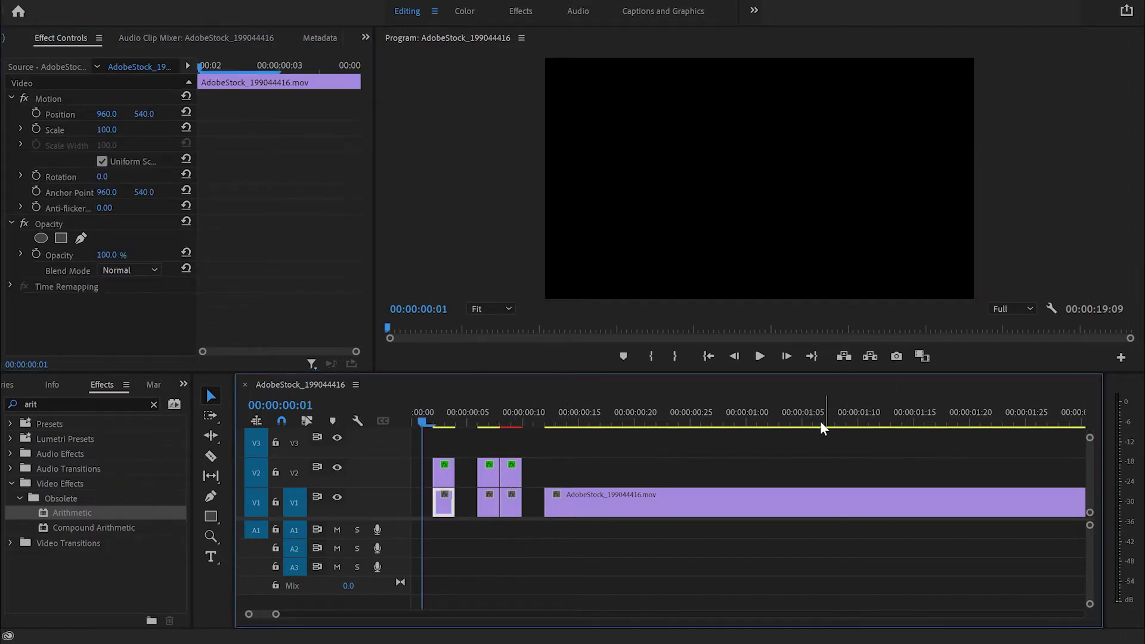
{"action": "key", "text": "space"}
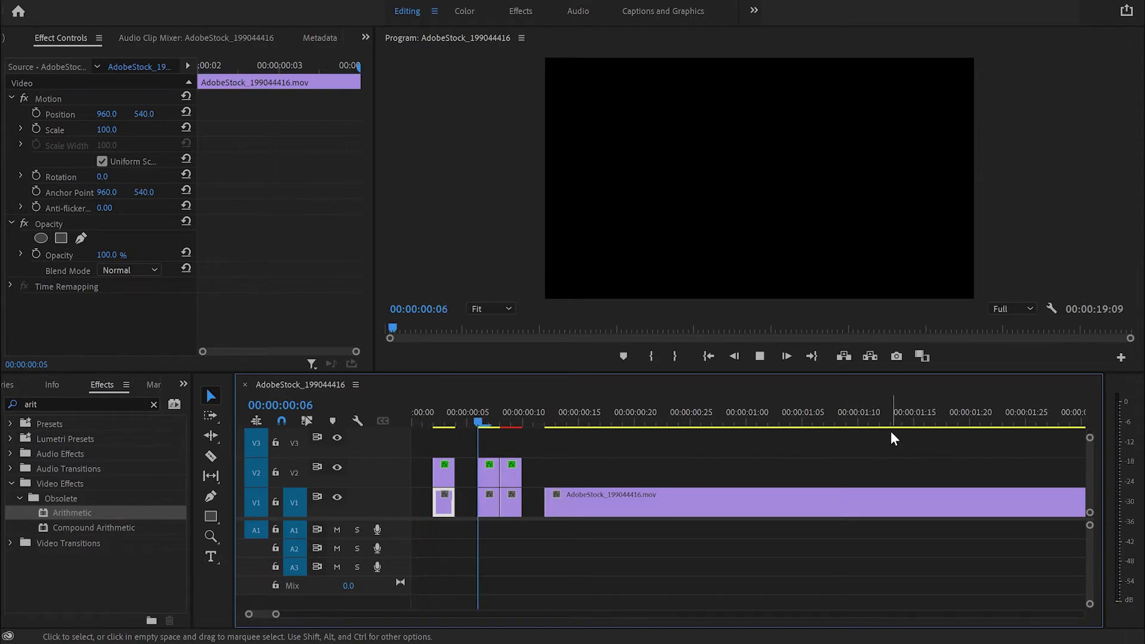
{"action": "key", "text": "space"}
{"action": "left_click_drag", "start_coordinate": [623, 421], "coordinate": [444, 427]}
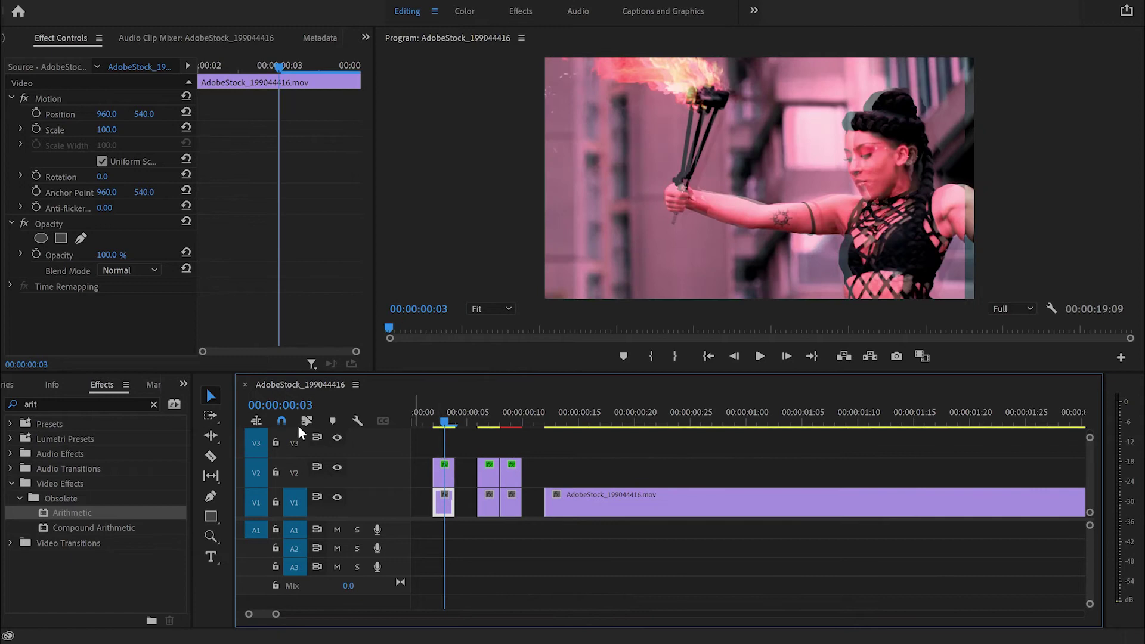
Place the ES_PREL sound on A1 at the start, trim four frames off its end, and play back.
{"action": "left_click", "coordinate": [153, 405]}
{"action": "left_click", "coordinate": [184, 383]}
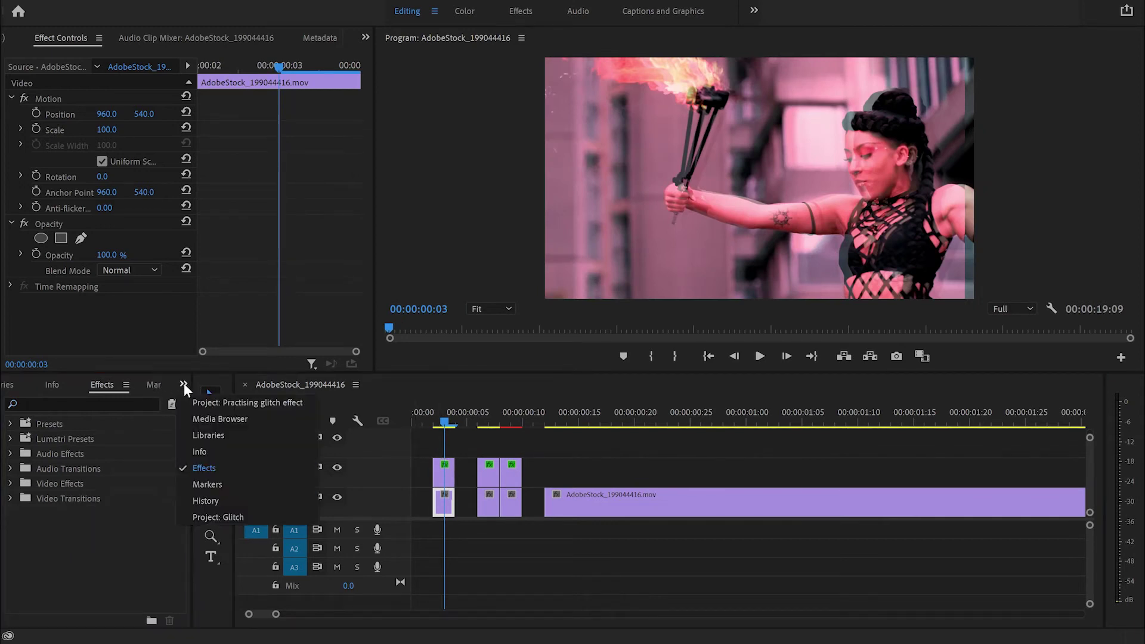
{"action": "left_click", "coordinate": [247, 405]}
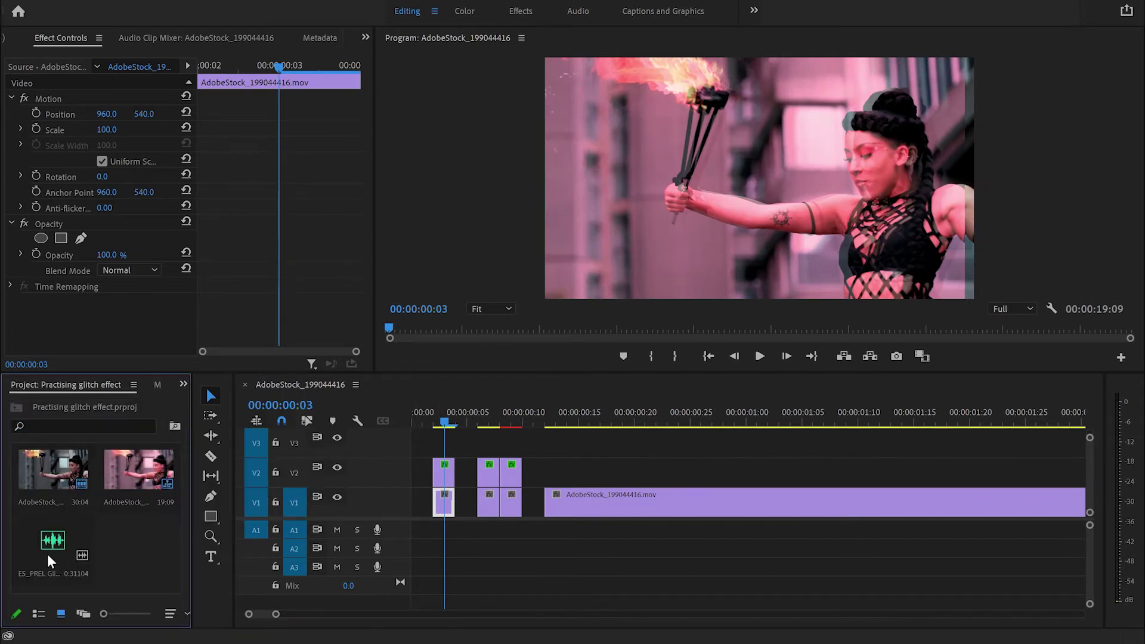
{"action": "left_click_drag", "start_coordinate": [48, 548], "coordinate": [439, 531]}
{"action": "left_click_drag", "start_coordinate": [644, 529], "coordinate": [533, 528]}
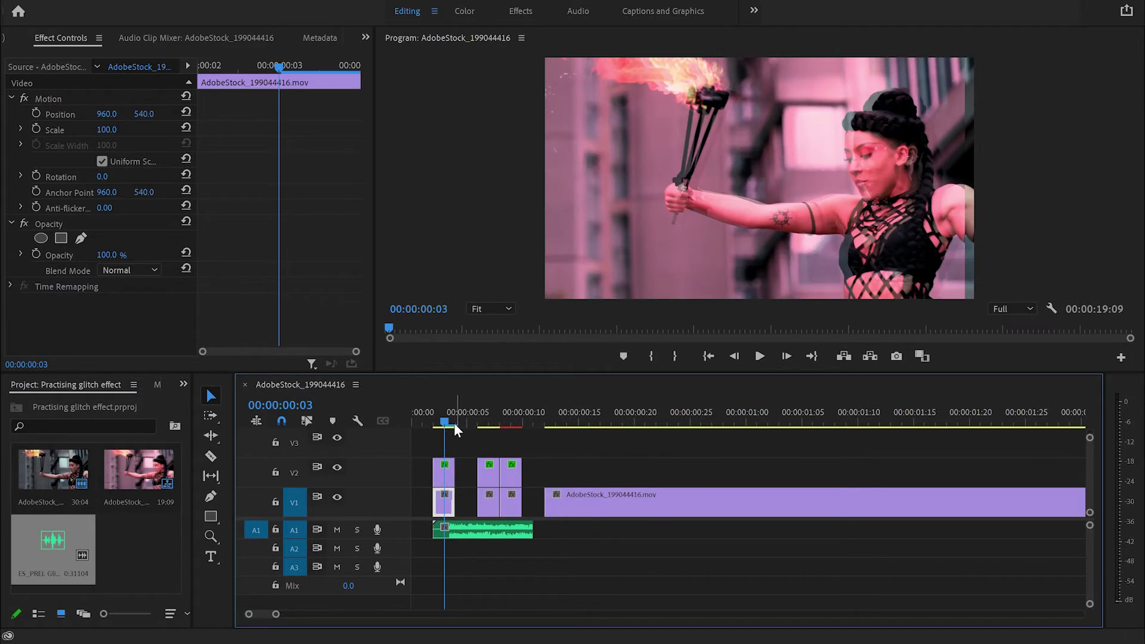
{"action": "left_click", "coordinate": [424, 424]}
{"action": "key", "text": "space"}
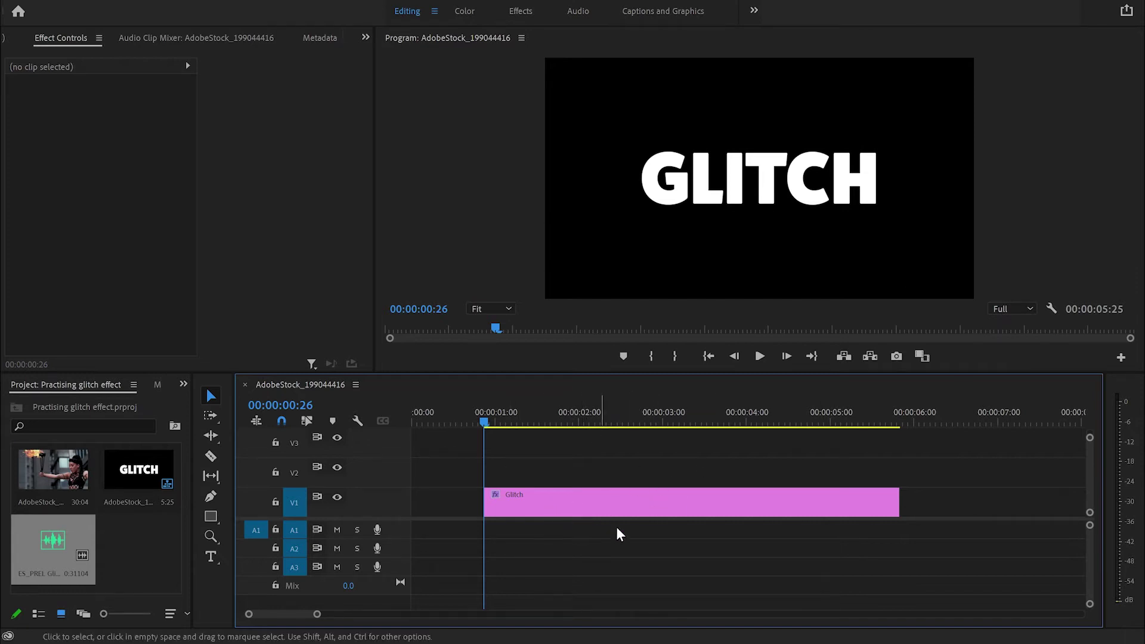
Alt-drag the V1 GLITCH title clip up onto V2 to make a stacked copy.
{"action": "left_click", "coordinate": [551, 506]}
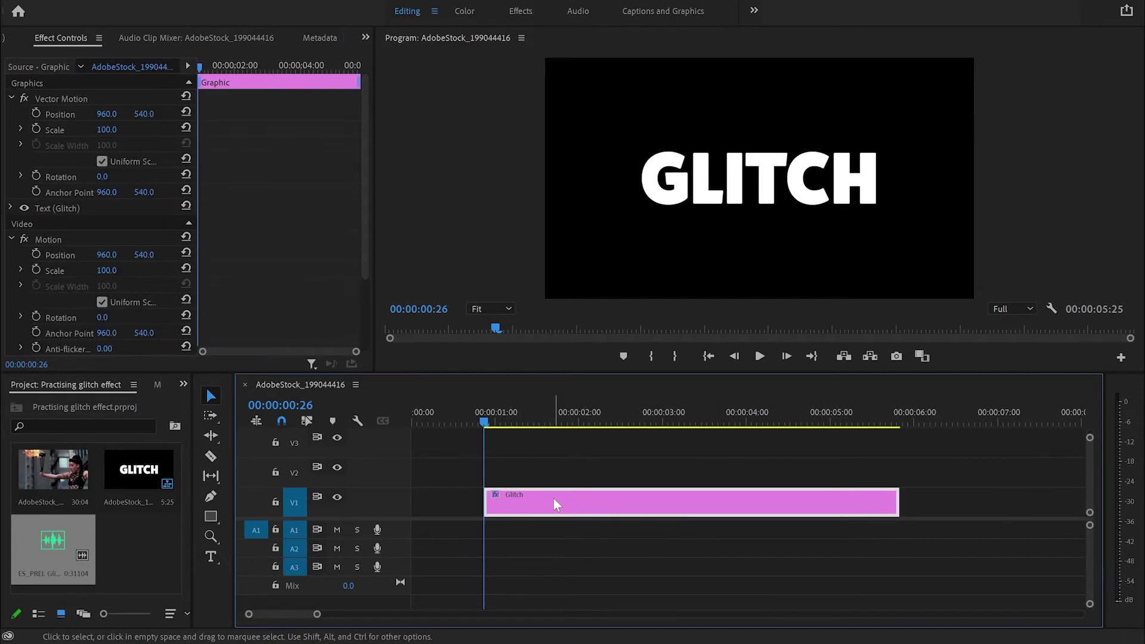
{"action": "left_click_drag", "start_coordinate": [558, 501], "coordinate": [555, 477]}
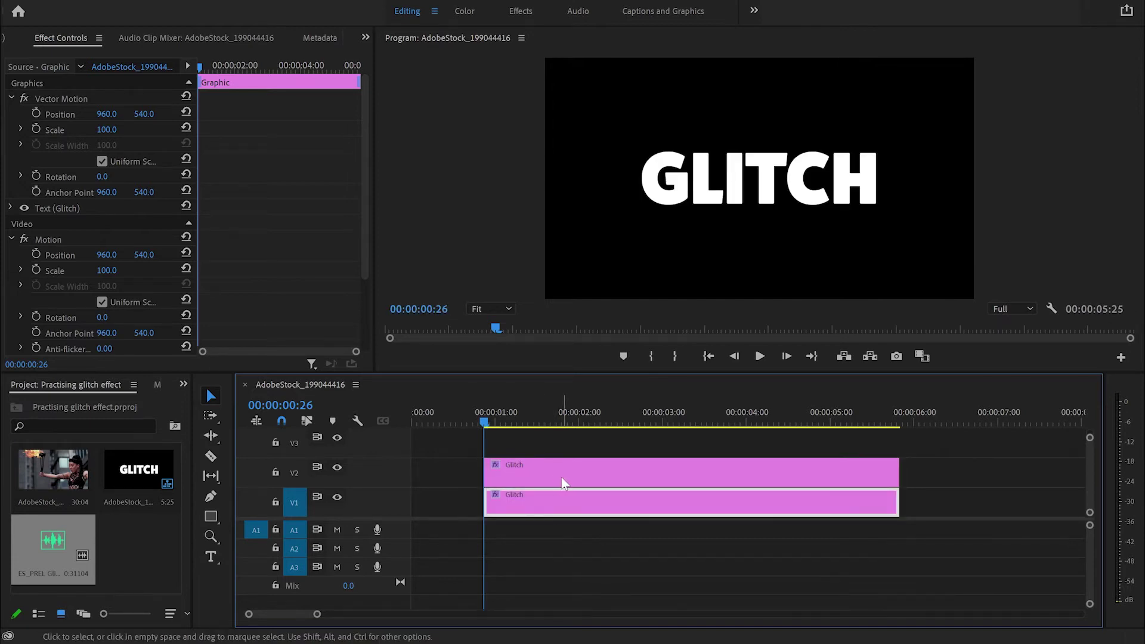
Apply the Wave Warp effect to the upper GLITCH title clip.
{"action": "left_click", "coordinate": [183, 384]}
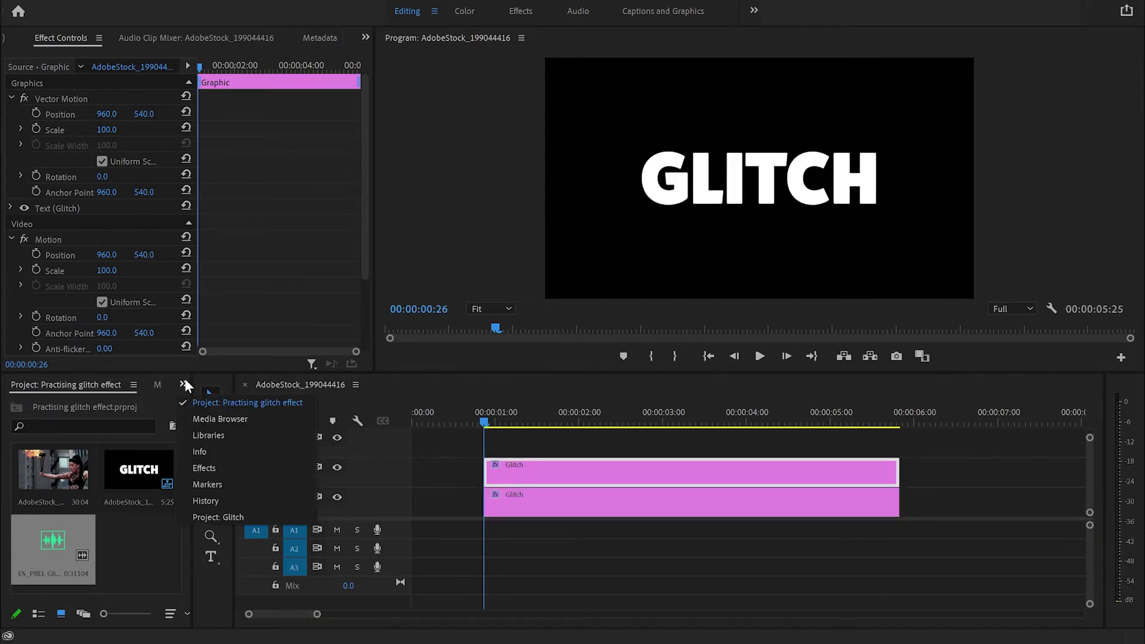
{"action": "left_click", "coordinate": [206, 468]}
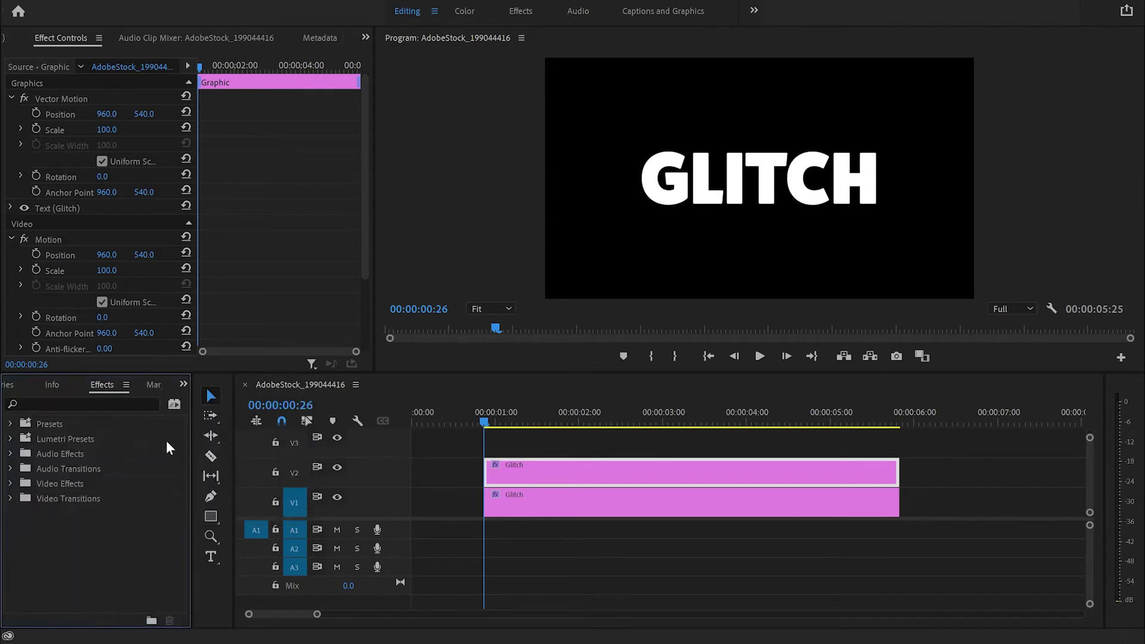
{"action": "left_click", "coordinate": [90, 401]}
{"action": "type", "text": "wave w"}
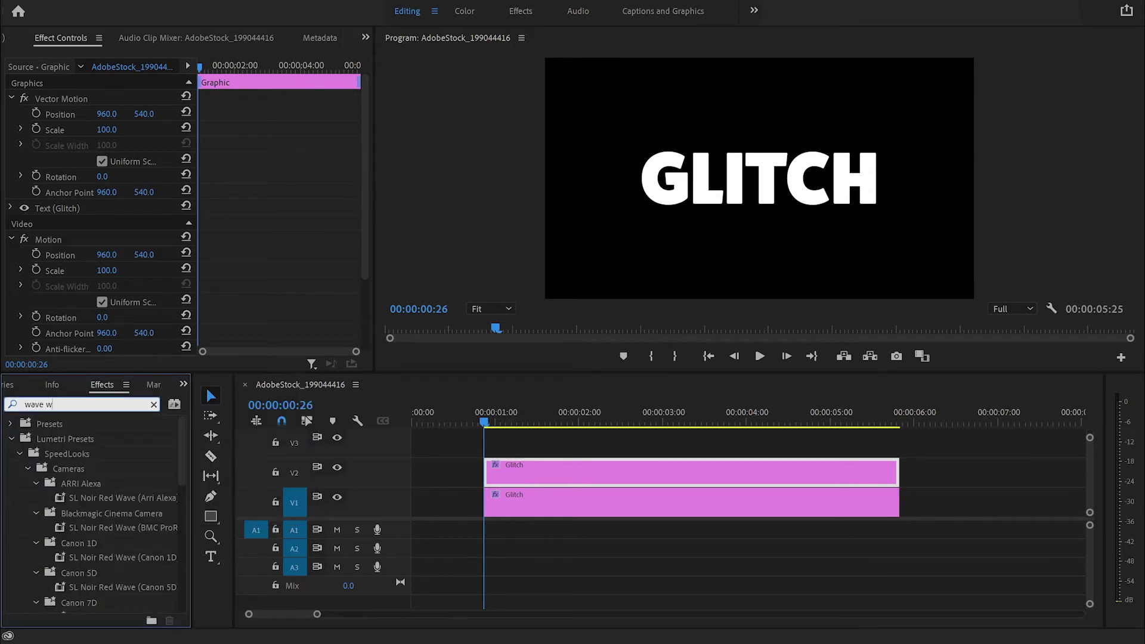
{"action": "type", "text": "arp"}
{"action": "left_click", "coordinate": [103, 515]}
{"action": "left_click_drag", "start_coordinate": [95, 516], "coordinate": [640, 472]}
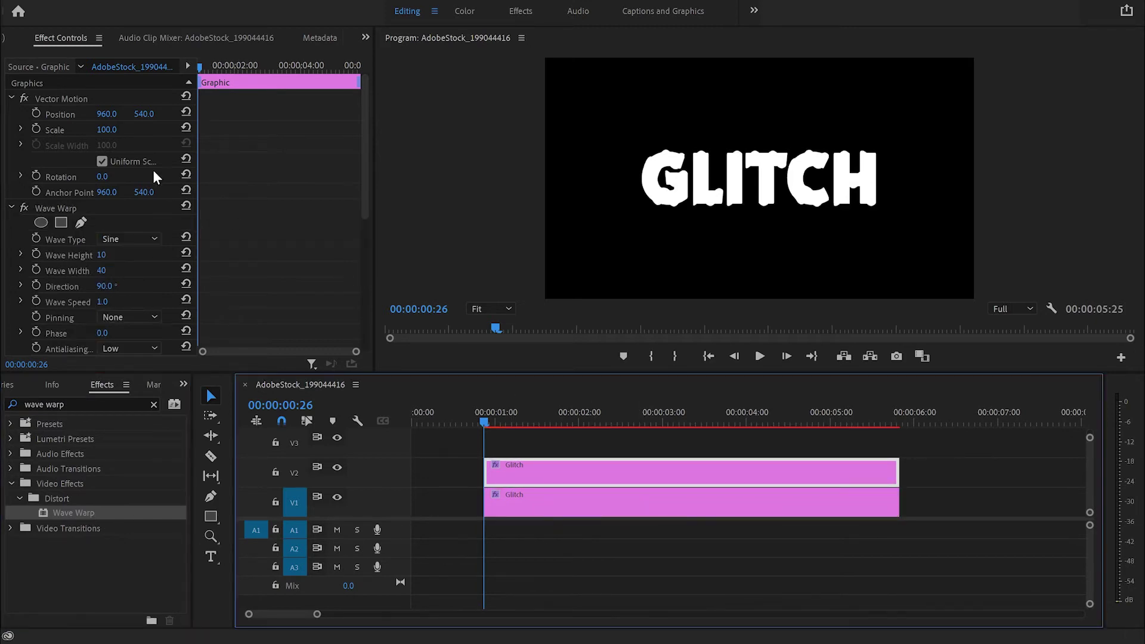
Change the Wave Warp type to Square.
{"action": "scroll", "coordinate": [104, 192], "scroll_direction": "down", "scroll_amount": 2}
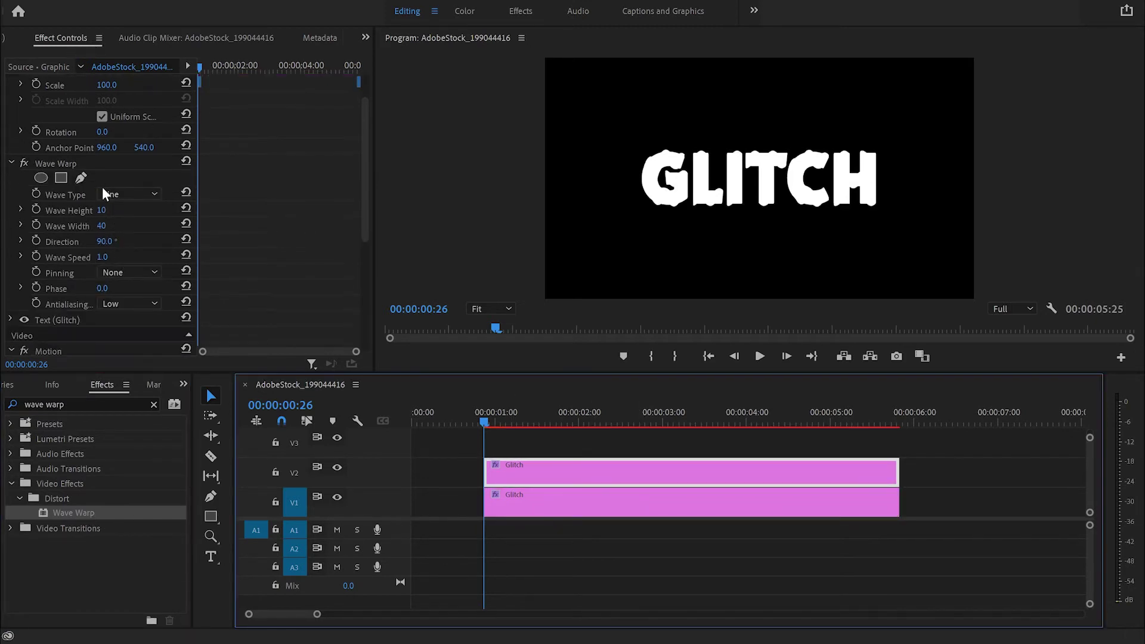
{"action": "left_click", "coordinate": [63, 161]}
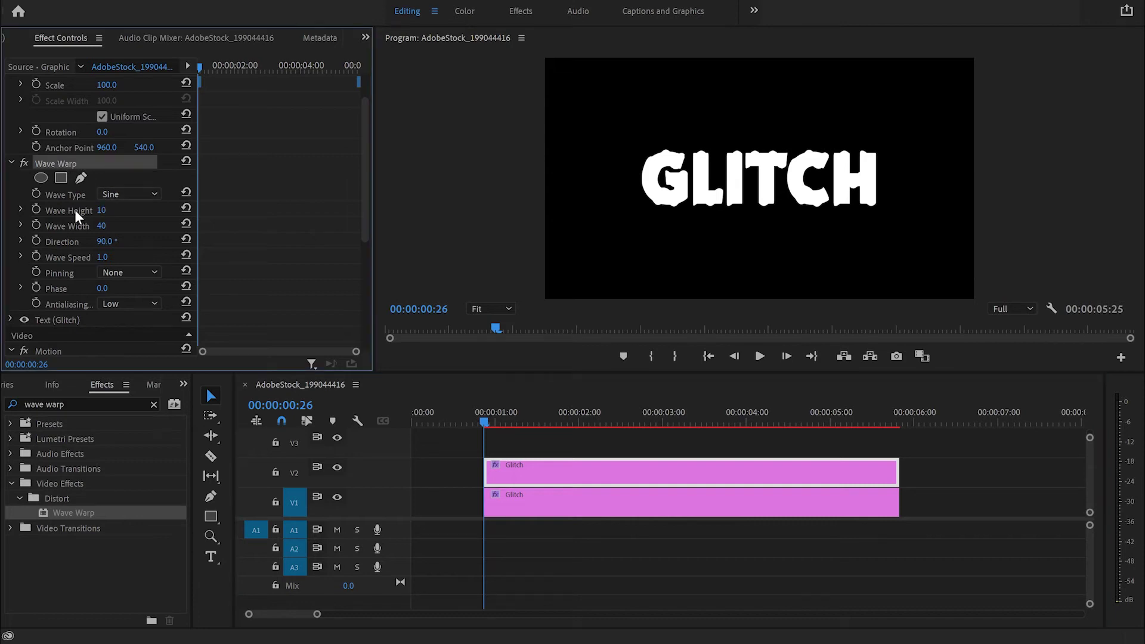
{"action": "scroll", "coordinate": [76, 197], "scroll_direction": "down", "scroll_amount": 1}
{"action": "left_click", "coordinate": [72, 167]}
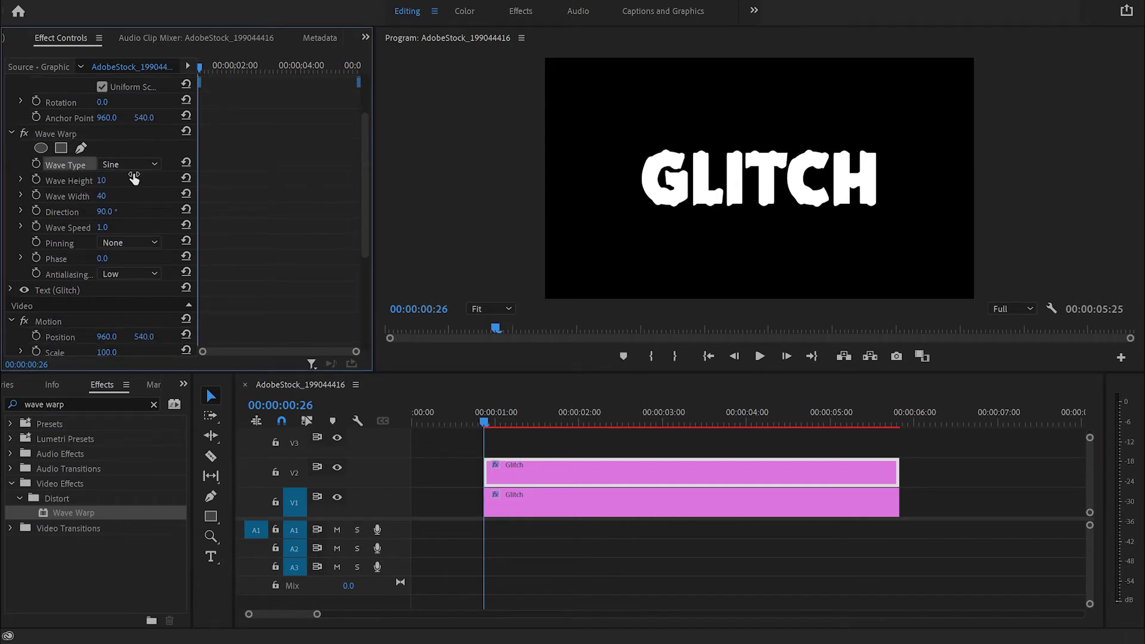
{"action": "left_click", "coordinate": [150, 165]}
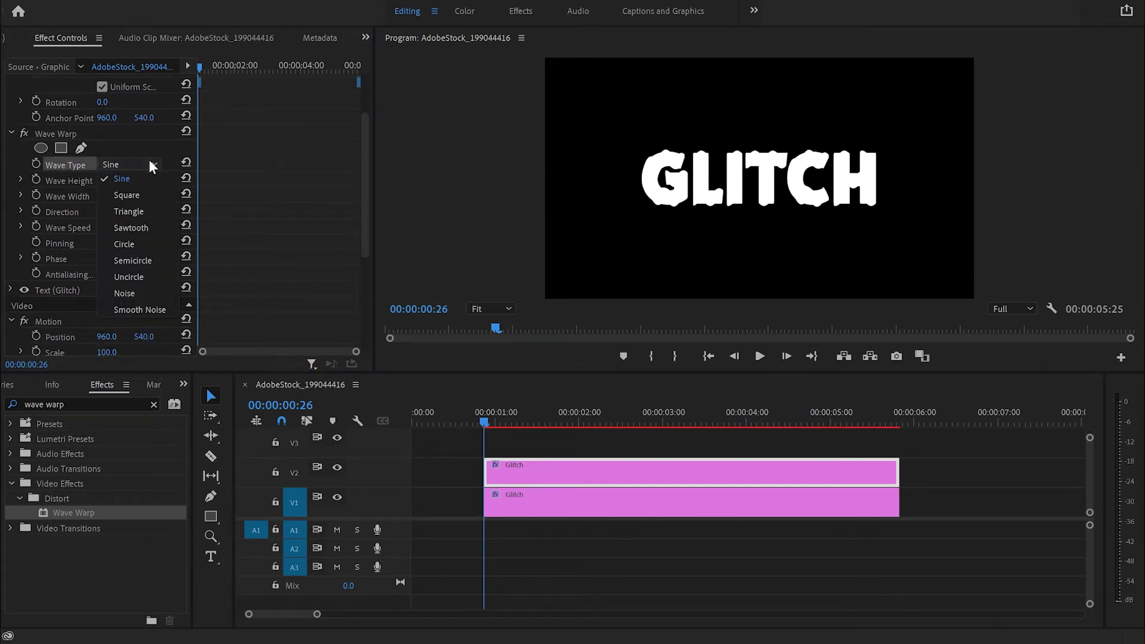
{"action": "left_click", "coordinate": [159, 191]}
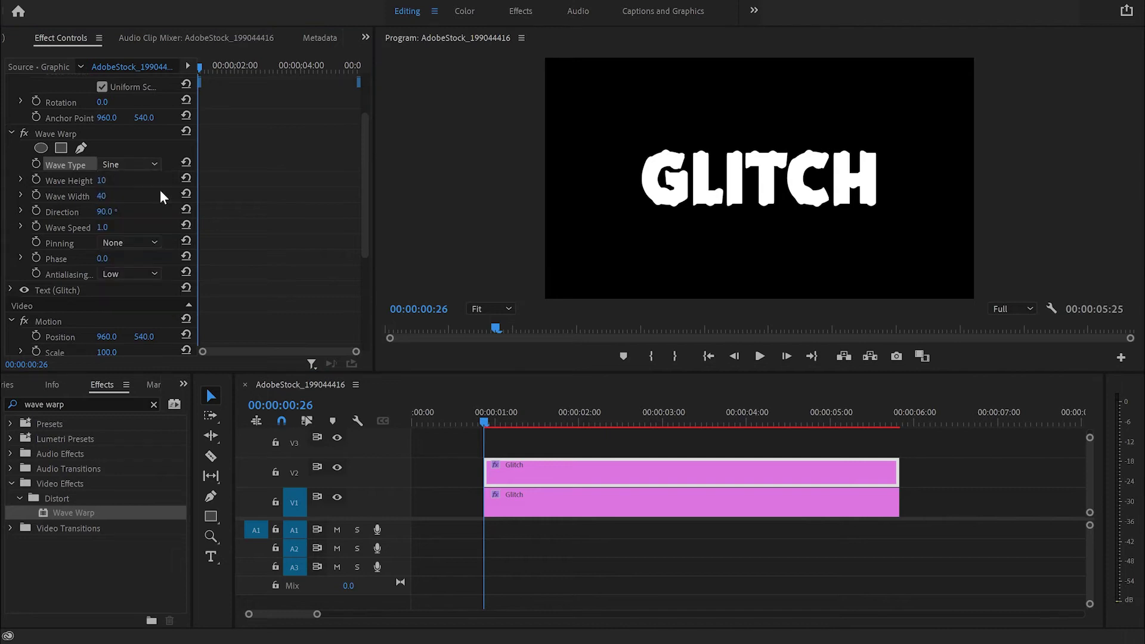
Set Wave Warp height 50, width 100, direction 0° and speed -10.
{"action": "left_click", "coordinate": [103, 181]}
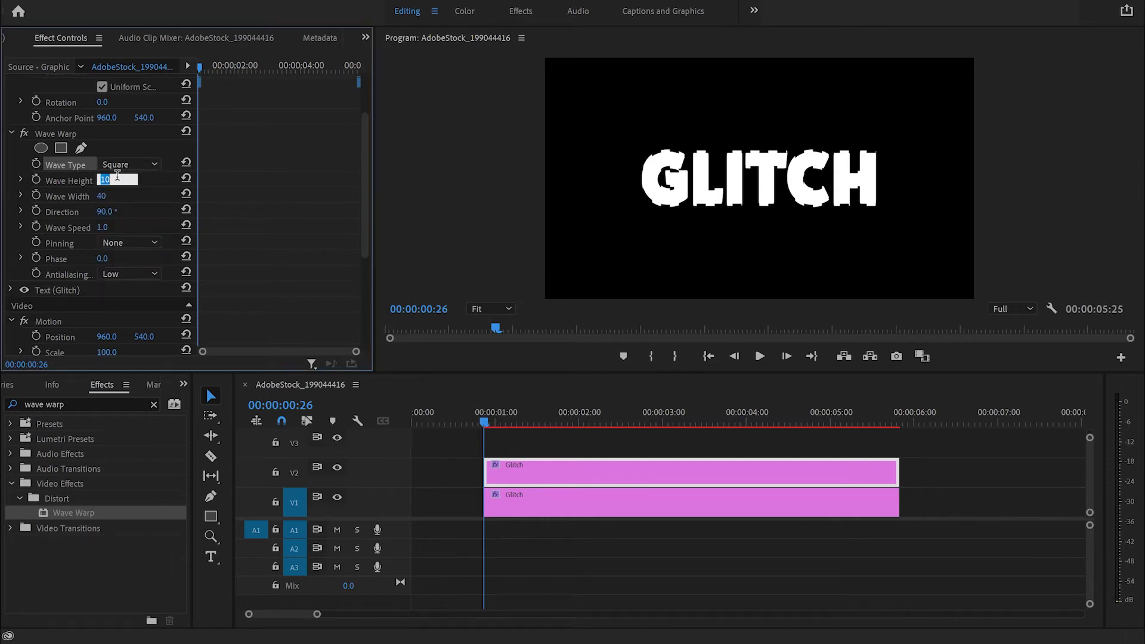
{"action": "key", "text": "Return"}
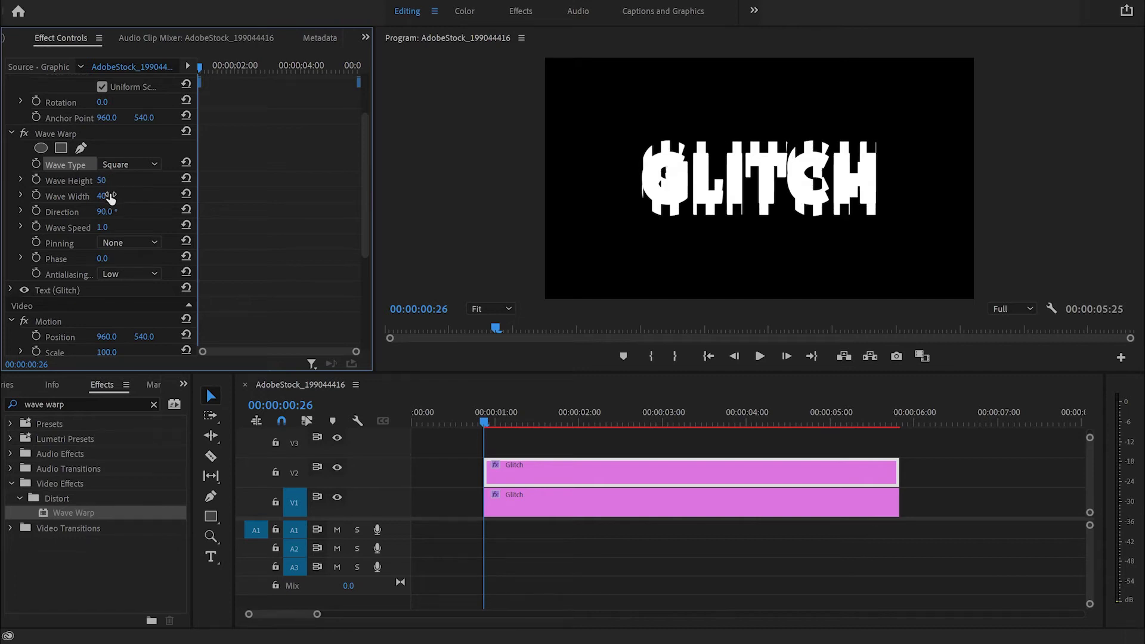
{"action": "left_click", "coordinate": [118, 192]}
{"action": "type", "text": "100"}
{"action": "key", "text": "Return"}
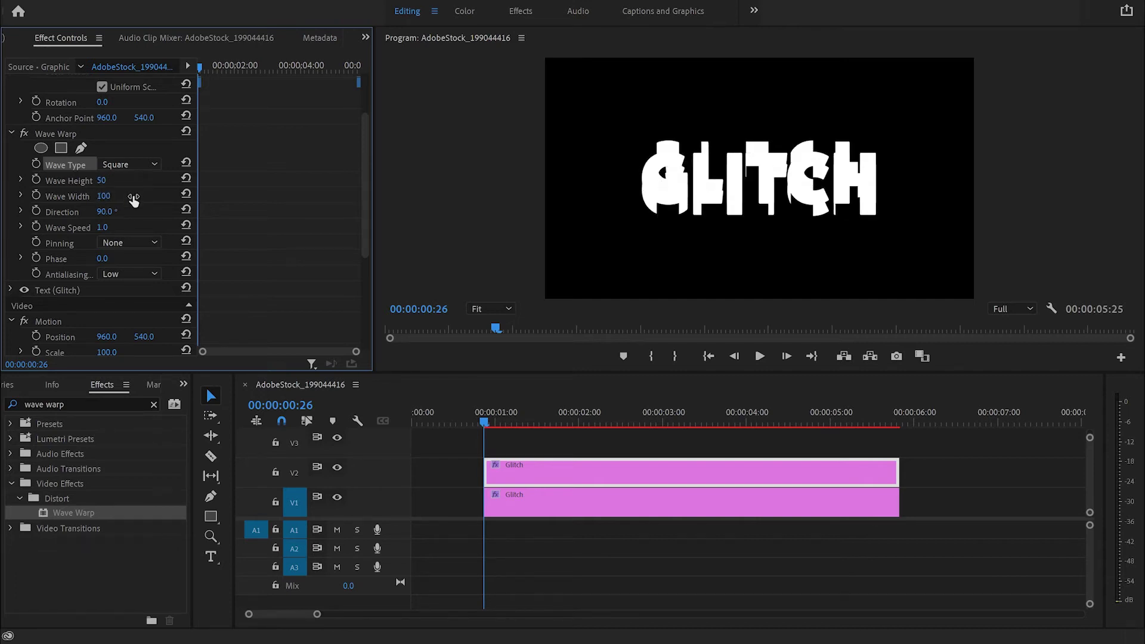
{"action": "left_click", "coordinate": [107, 212]}
{"action": "type", "text": "0"}
{"action": "key", "text": "Return"}
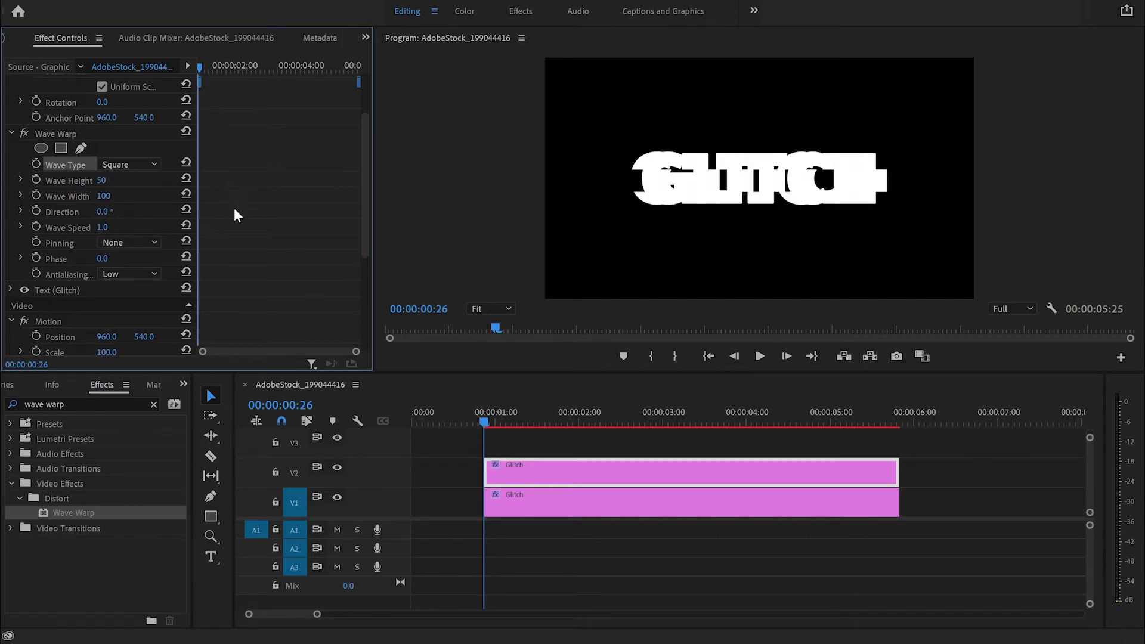
{"action": "left_click", "coordinate": [106, 227]}
{"action": "type", "text": "-10"}
{"action": "key", "text": "Return"}
Razor the upper GLITCH clip at 00:00:01:01, 01:11, 01:16 and 01:21.
{"action": "left_click", "coordinate": [633, 443]}
{"action": "left_click", "coordinate": [536, 480]}
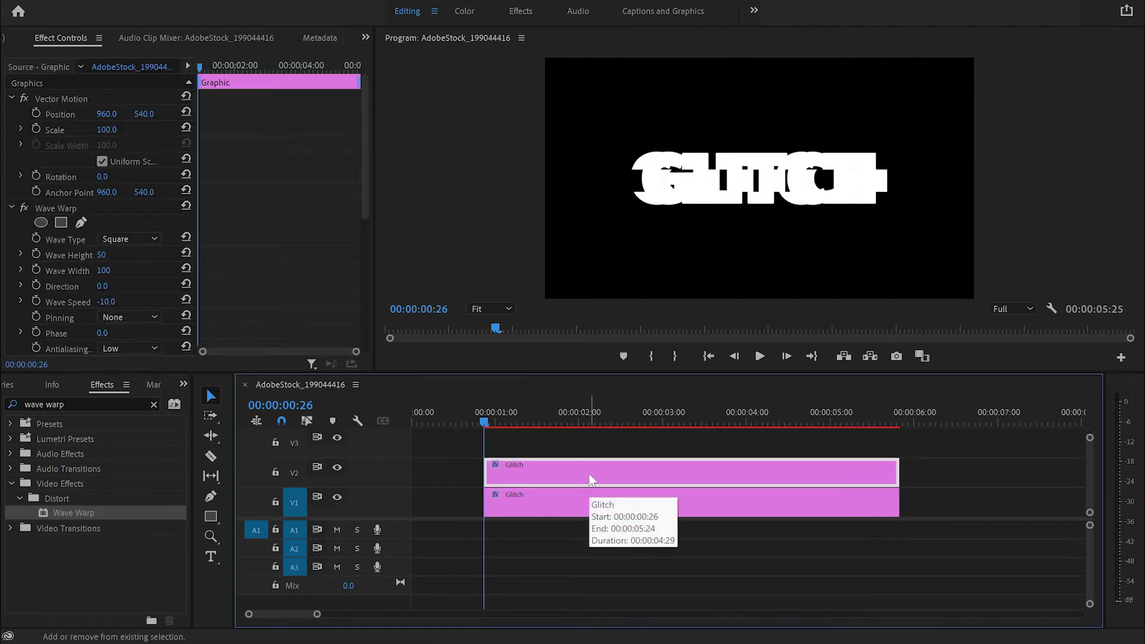
{"action": "key", "text": "shift+Right"}
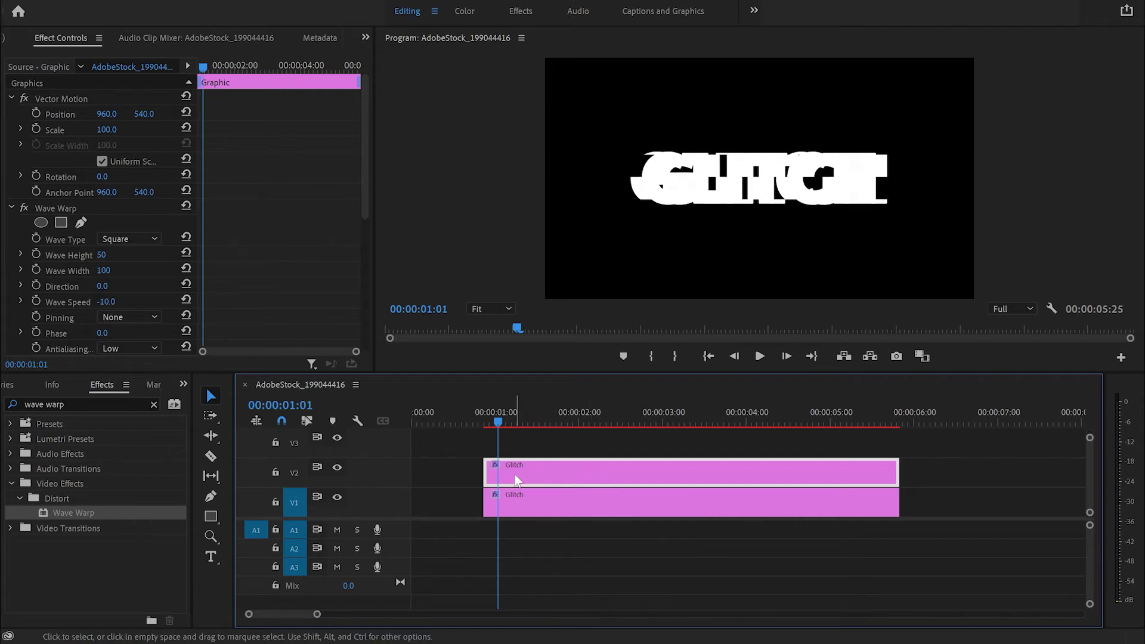
{"action": "key", "text": "c"}
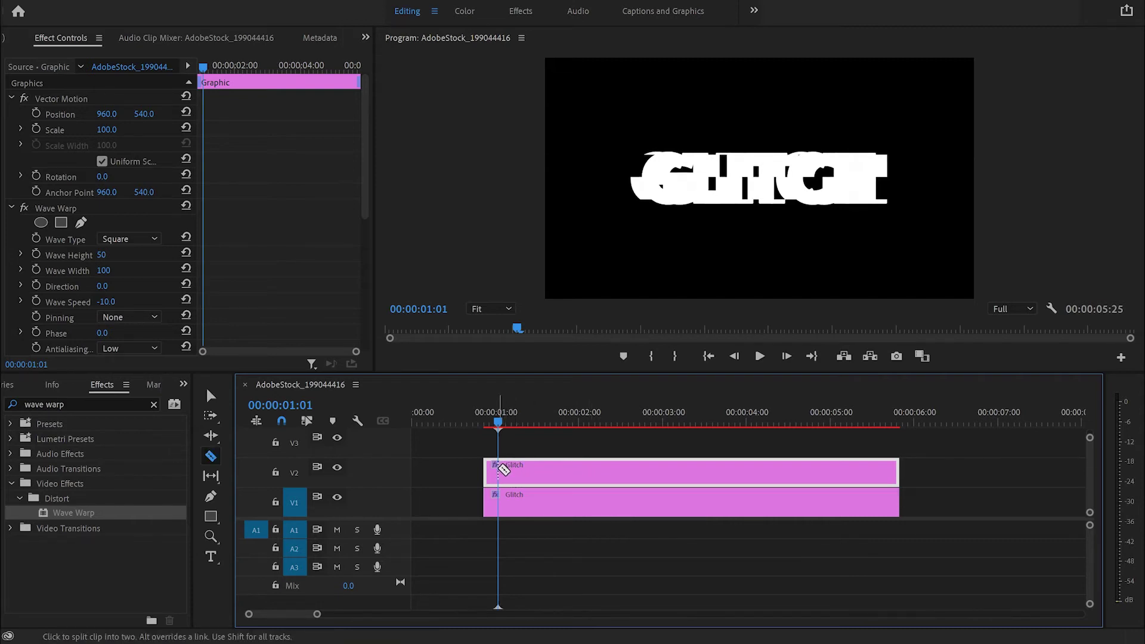
{"action": "left_click", "coordinate": [499, 471]}
{"action": "left_click_drag", "start_coordinate": [498, 421], "coordinate": [527, 421]}
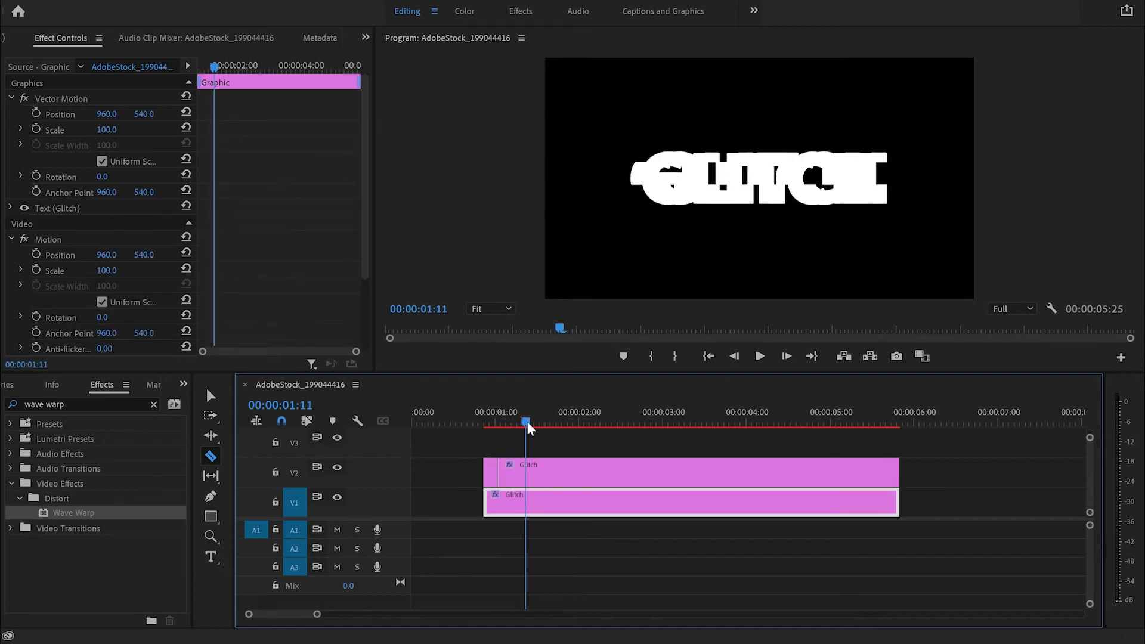
{"action": "left_click", "coordinate": [526, 473]}
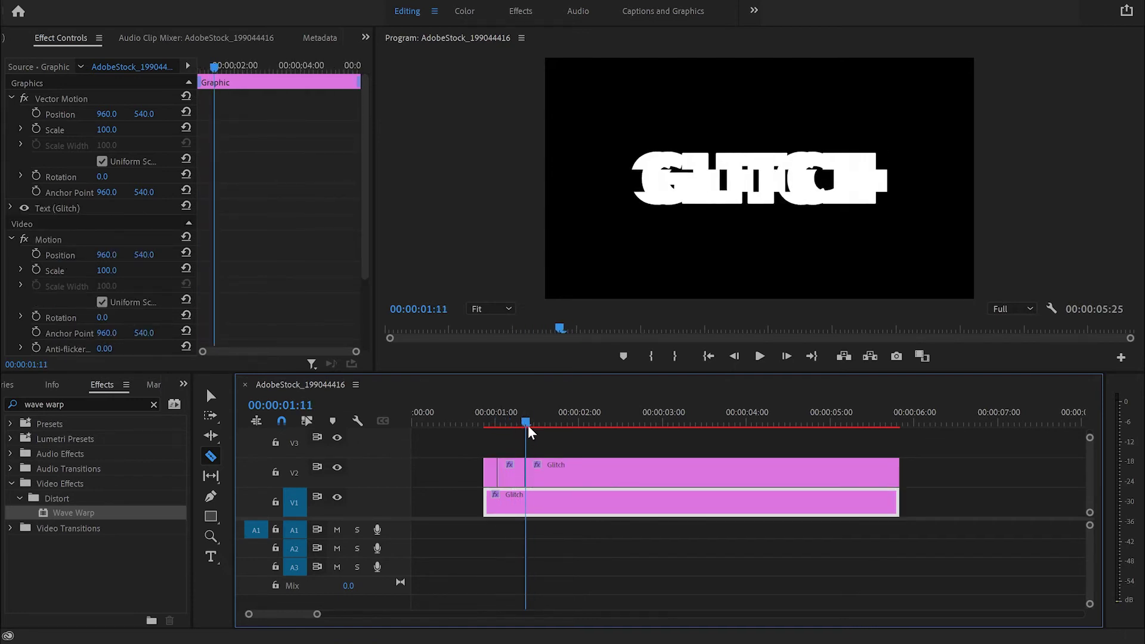
{"action": "key", "text": "shift+Right"}
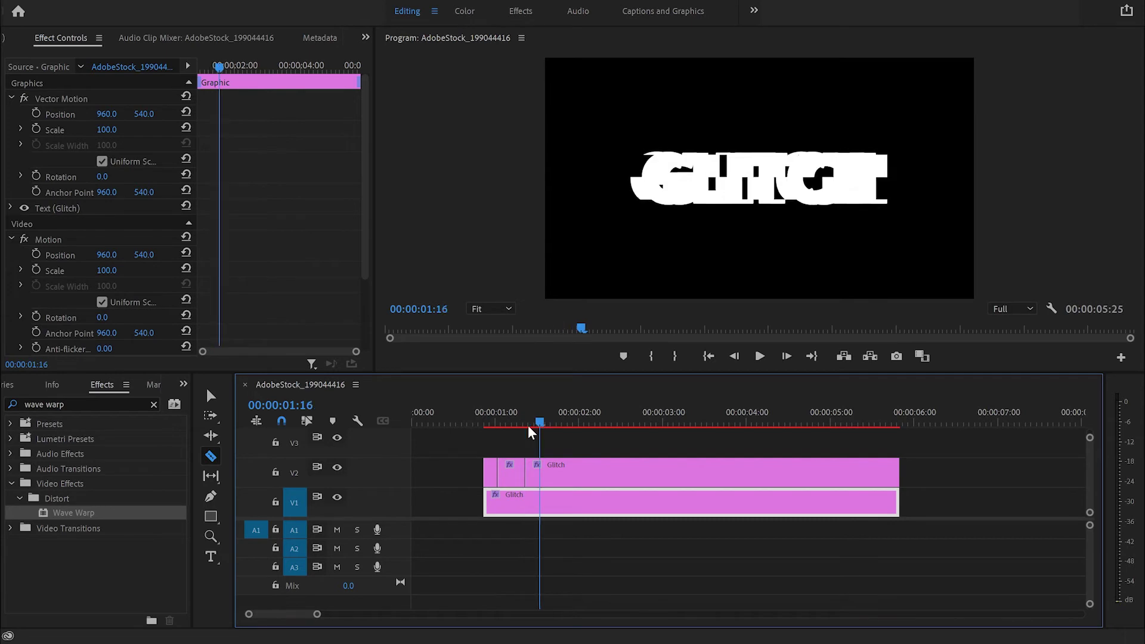
{"action": "left_click", "coordinate": [539, 471]}
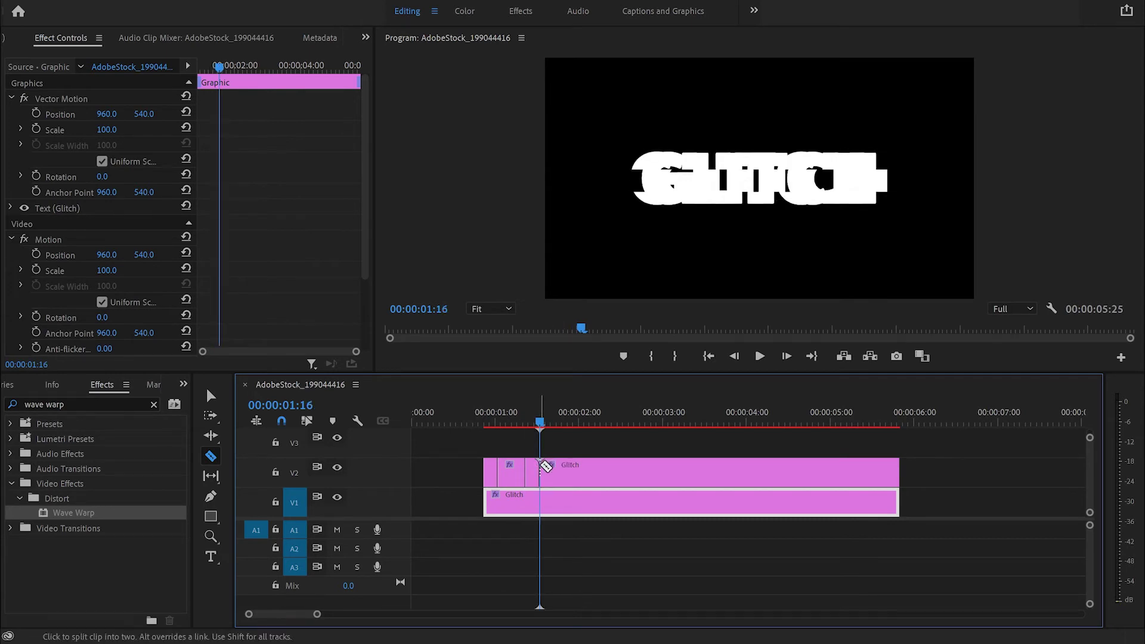
{"action": "key", "text": "shift+Right"}
{"action": "left_click", "coordinate": [553, 471]}
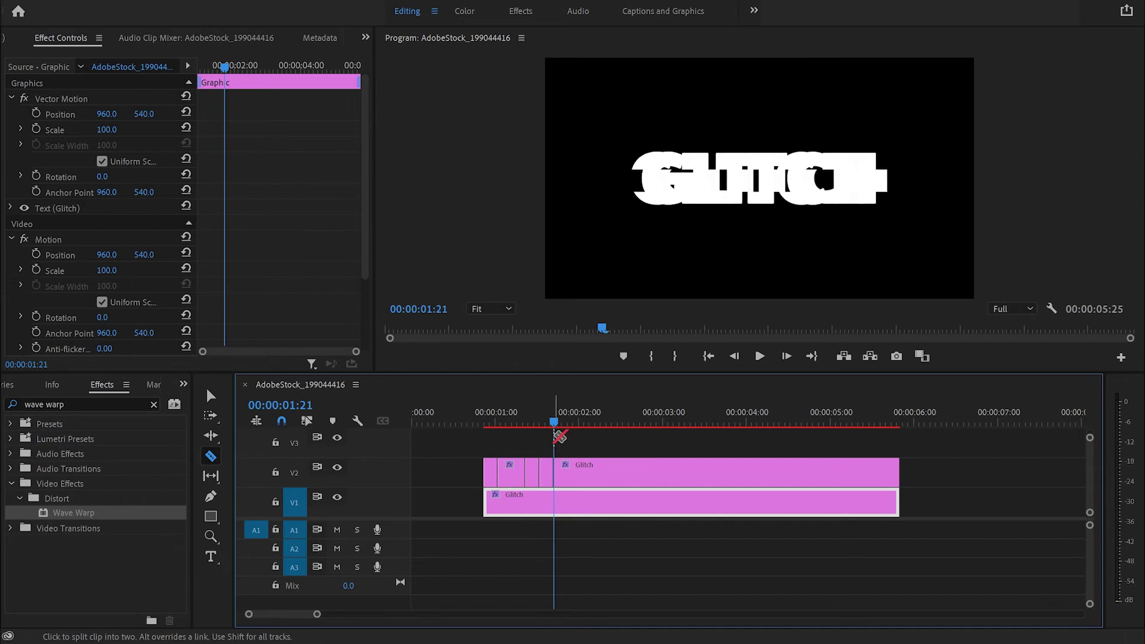
Delete the upper 01:01–01:11 piece; trim the lower clip's start, cut it at 01:11 and 01:21, and delete the middle.
{"action": "key", "text": "v"}
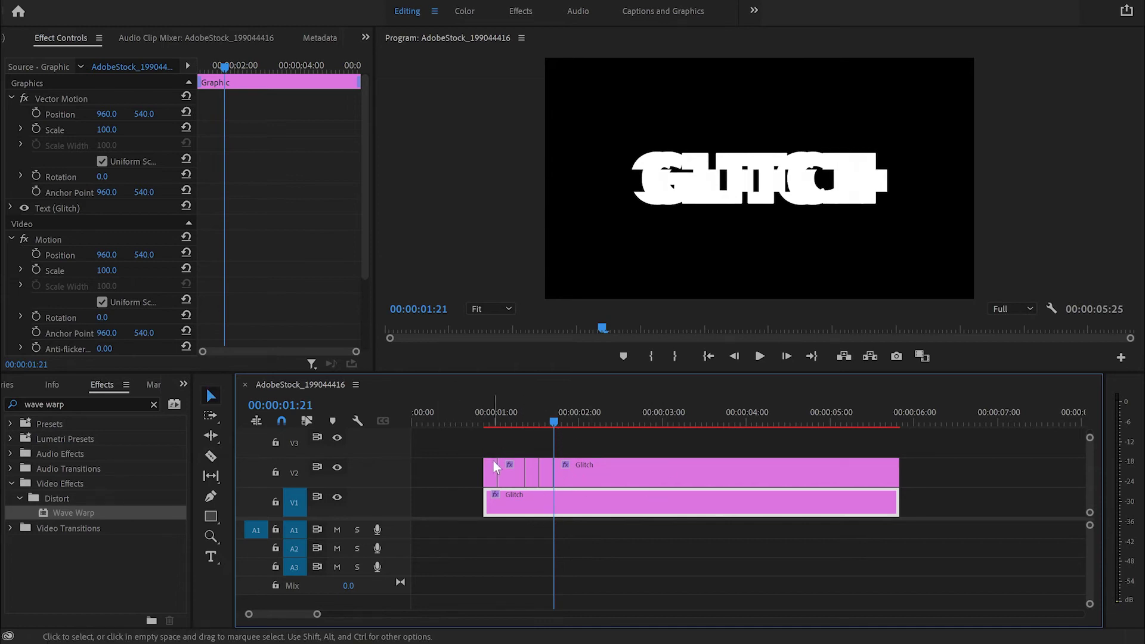
{"action": "left_click", "coordinate": [514, 475]}
{"action": "key", "text": "Delete"}
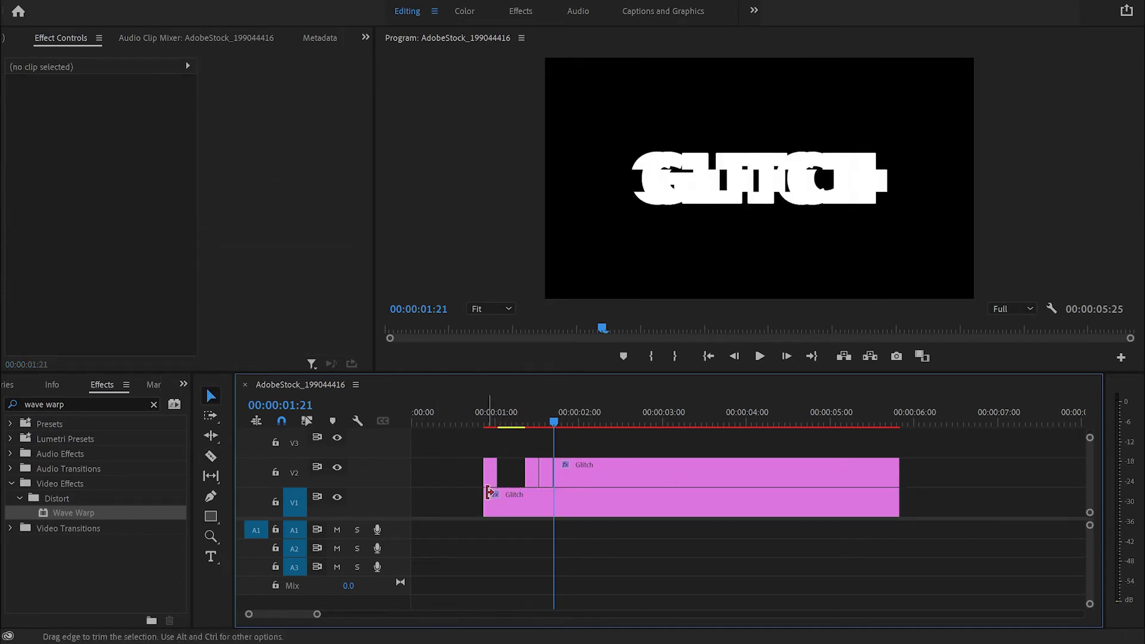
{"action": "left_click_drag", "start_coordinate": [484, 496], "coordinate": [497, 494]}
{"action": "key", "text": "c"}
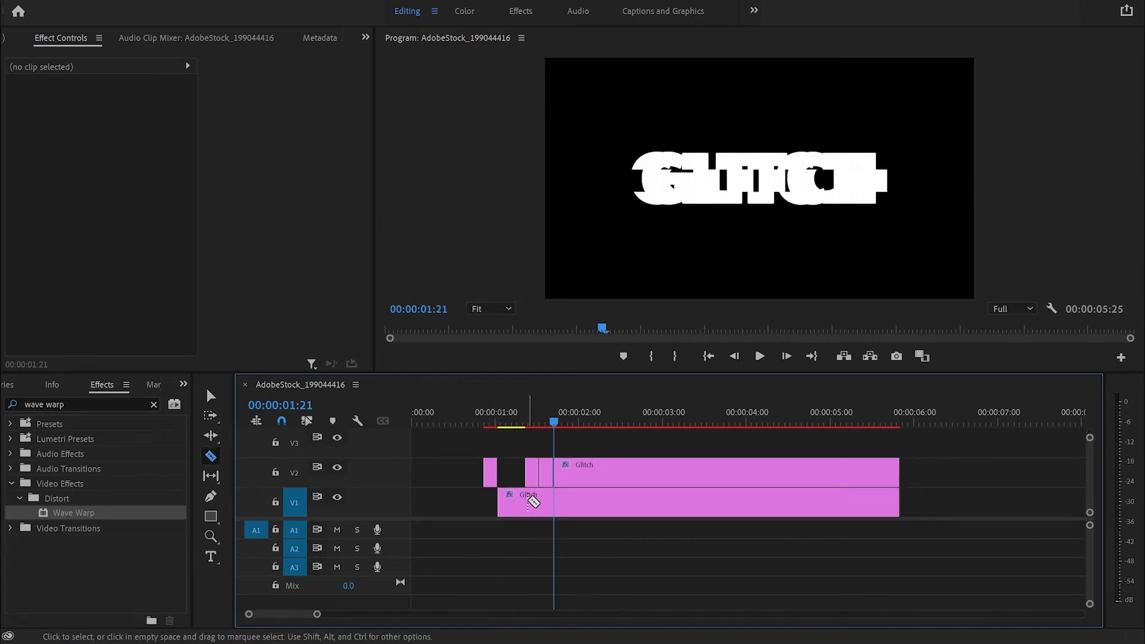
{"action": "left_click", "coordinate": [525, 501]}
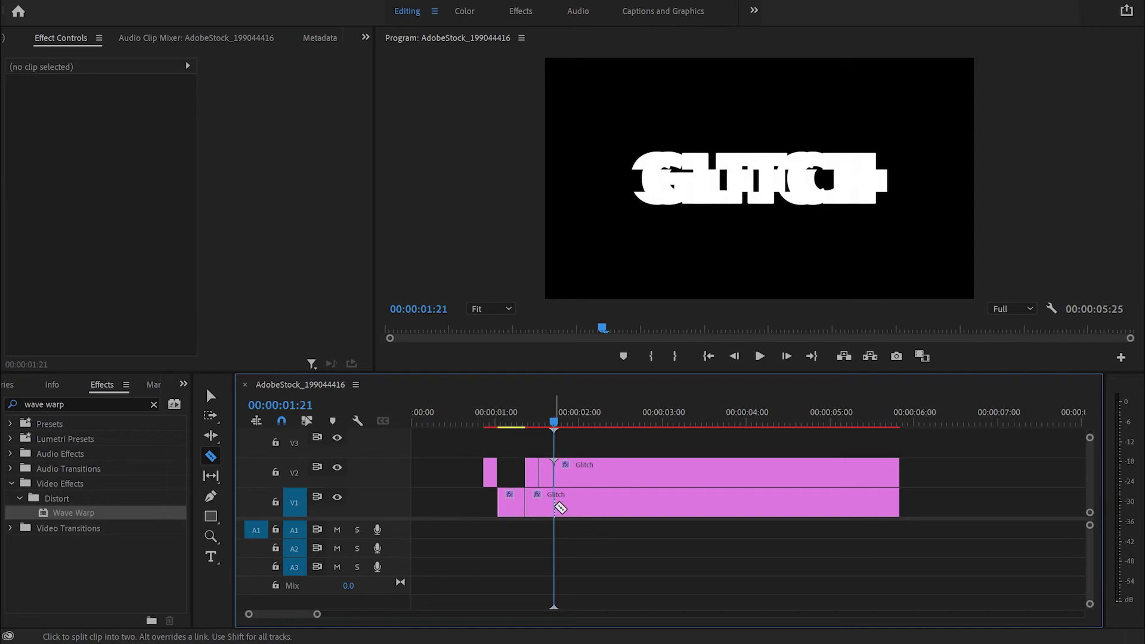
{"action": "left_click", "coordinate": [555, 507]}
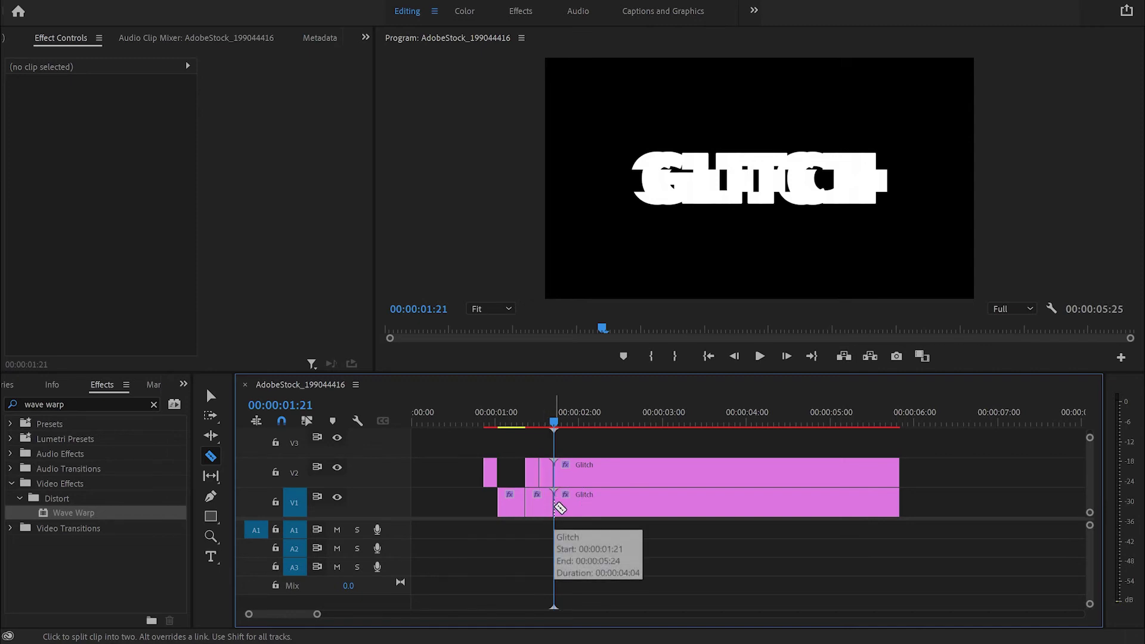
{"action": "key", "text": "v"}
{"action": "left_click", "coordinate": [542, 502]}
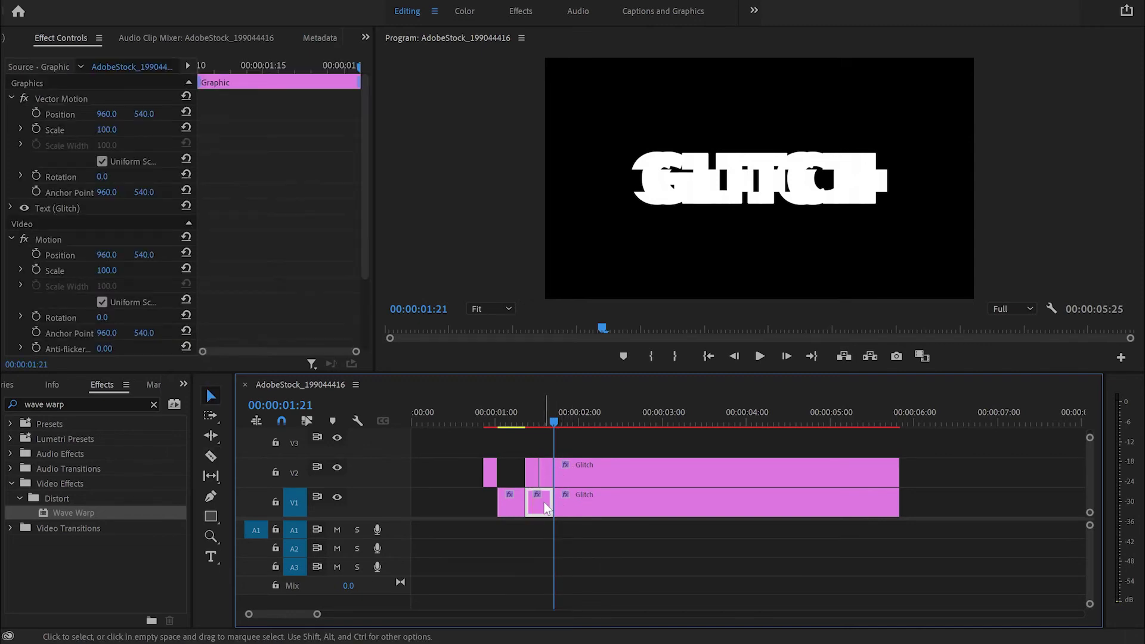
{"action": "key", "text": "Delete"}
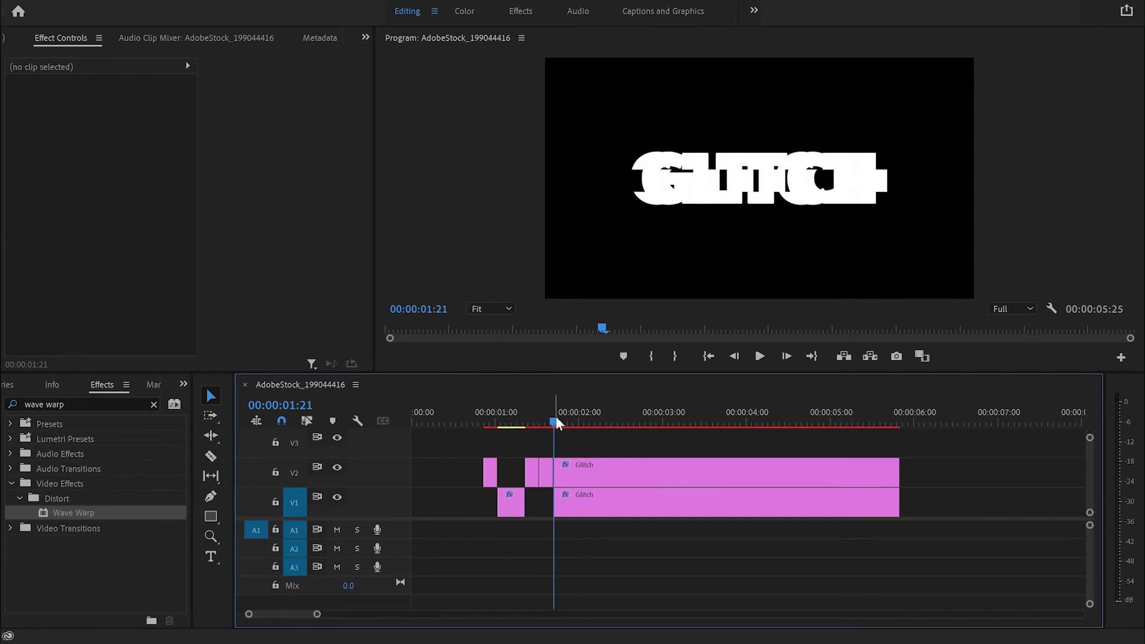
Delete the long remainders so both GLITCH clips end by 00:00:01:29.
{"action": "left_click_drag", "start_coordinate": [556, 416], "coordinate": [567, 416]}
{"action": "left_click", "coordinate": [585, 468]}
{"action": "key", "text": "Delete"}
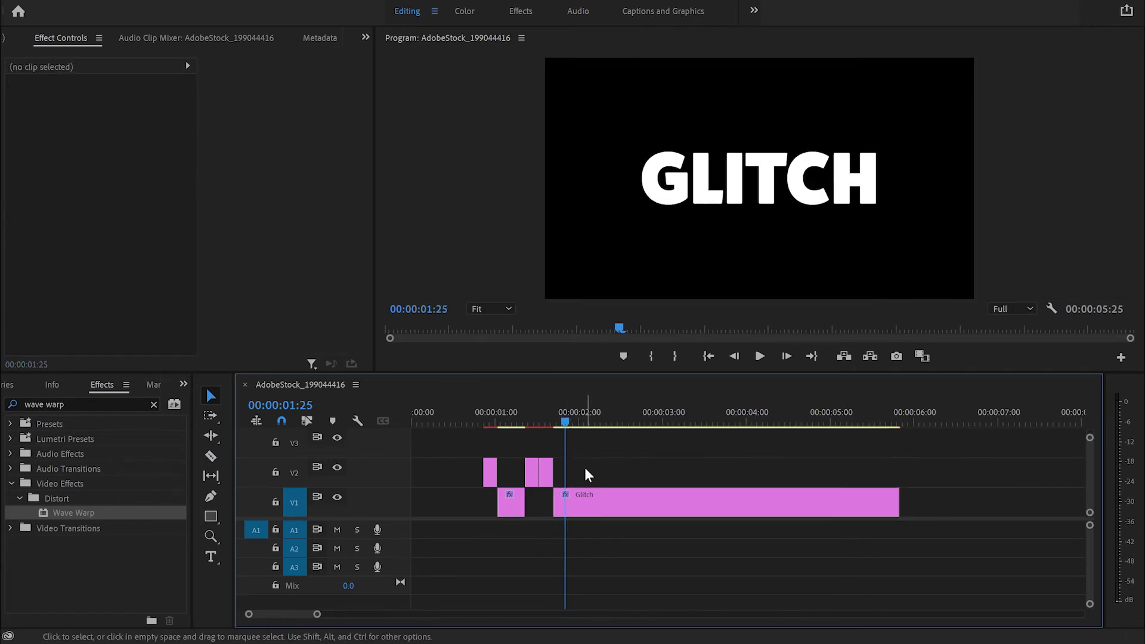
{"action": "left_click", "coordinate": [577, 494]}
{"action": "left_click_drag", "start_coordinate": [567, 420], "coordinate": [576, 419]}
{"action": "key", "text": "c"}
{"action": "left_click", "coordinate": [583, 497]}
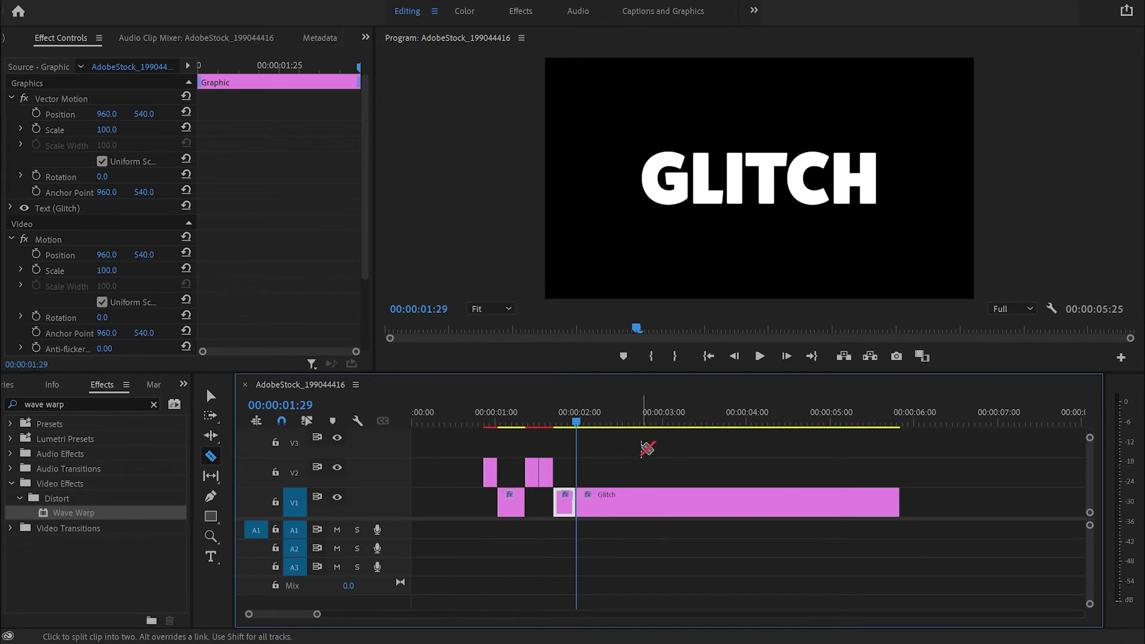
{"action": "key", "text": "v"}
{"action": "left_click", "coordinate": [630, 512]}
{"action": "key", "text": "Delete"}
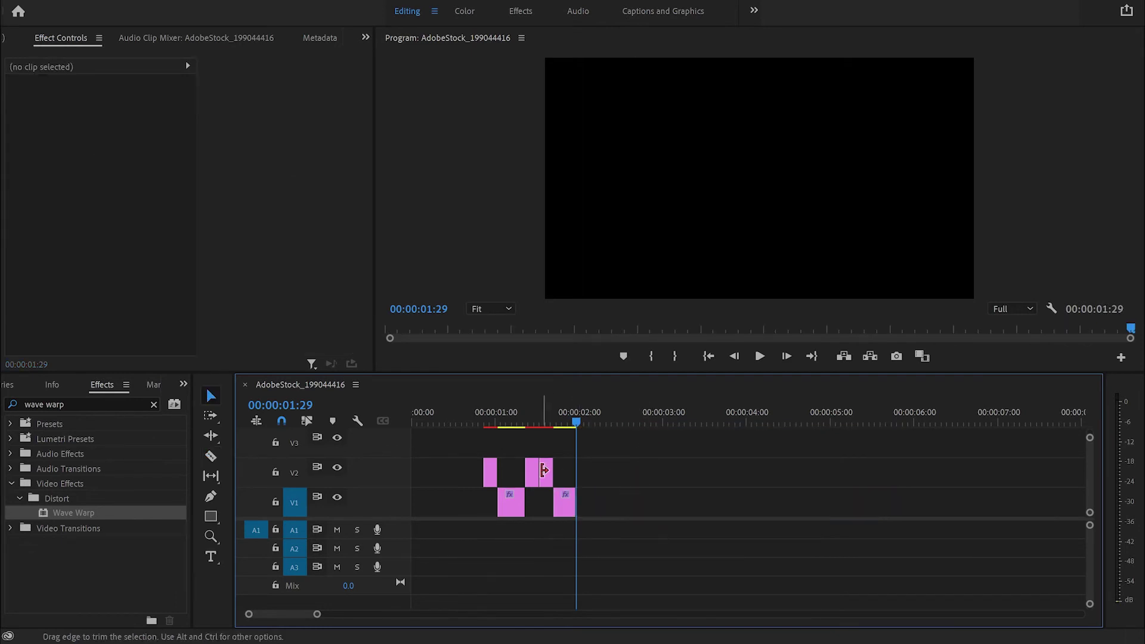
Move the upper glitch piece near 00:00:01:20 up to track V3 and preview playback.
{"action": "left_click_drag", "start_coordinate": [575, 424], "coordinate": [545, 419]}
{"action": "left_click", "coordinate": [532, 469]}
{"action": "left_click_drag", "start_coordinate": [532, 477], "coordinate": [472, 418]}
{"action": "key", "text": "space"}
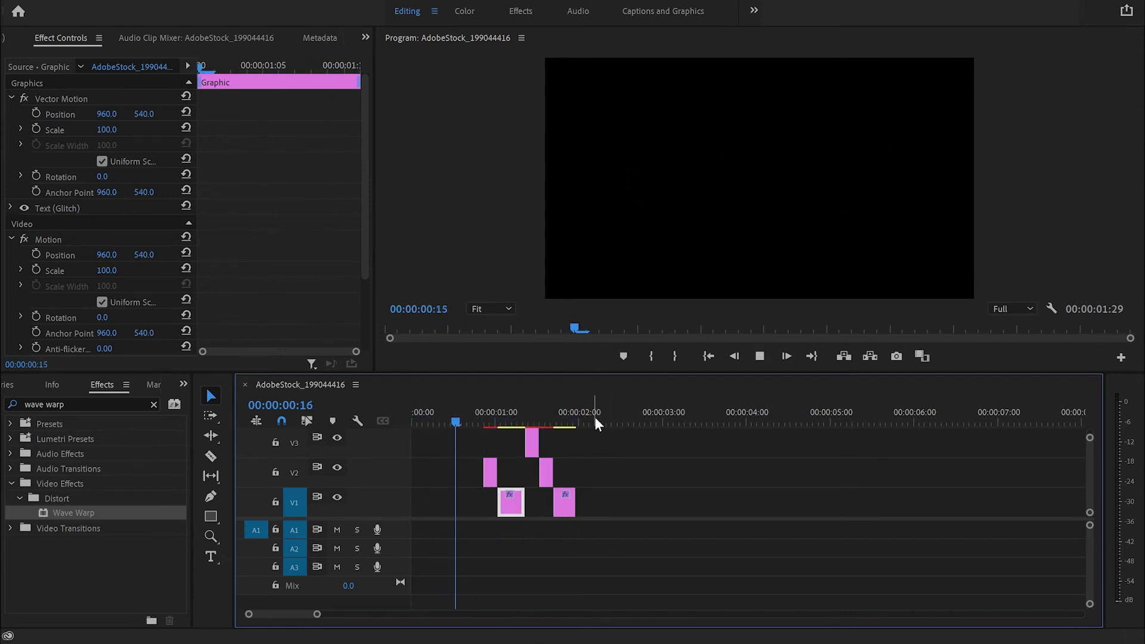
{"action": "key", "text": "space"}
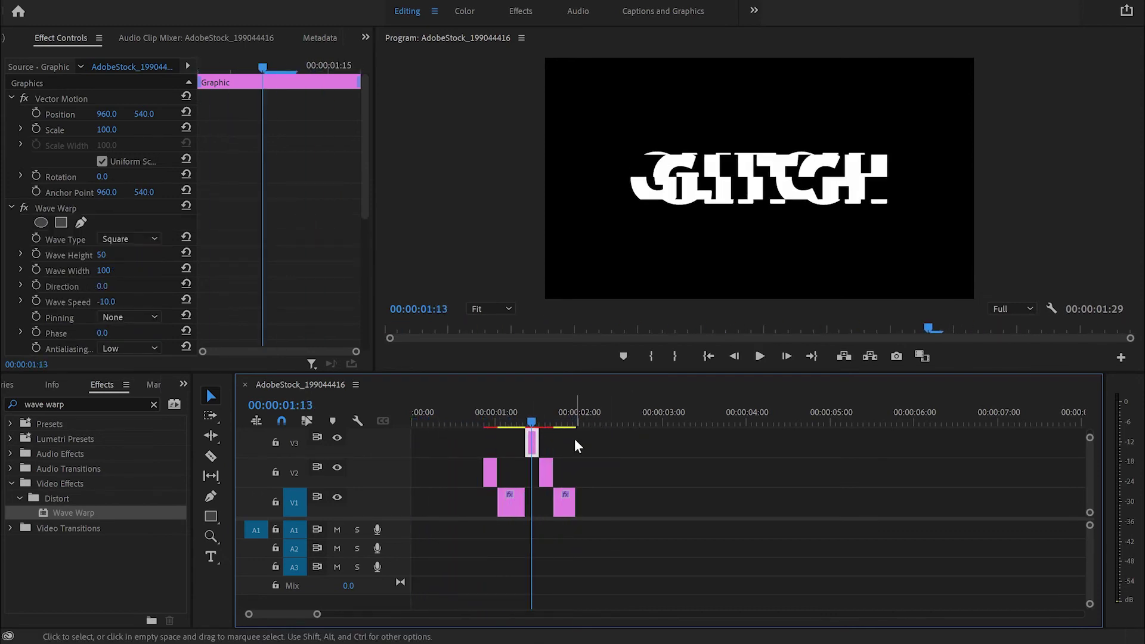
Scale the second glitch piece on track V2 from 100 down to 69.
{"action": "left_click_drag", "start_coordinate": [532, 417], "coordinate": [543, 417]}
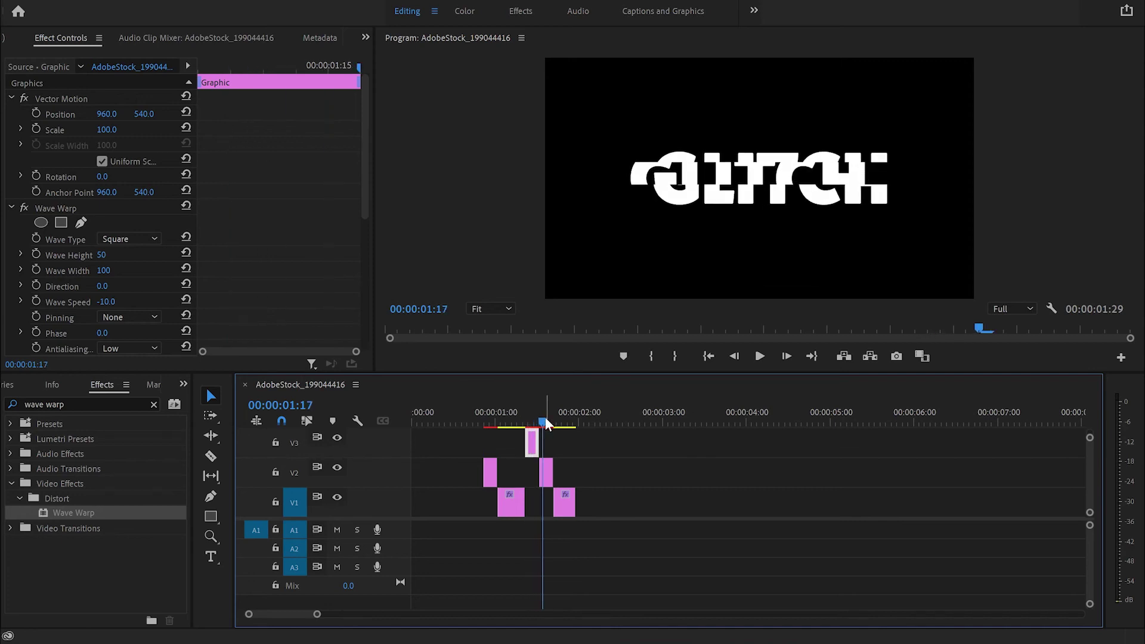
{"action": "left_click", "coordinate": [547, 475]}
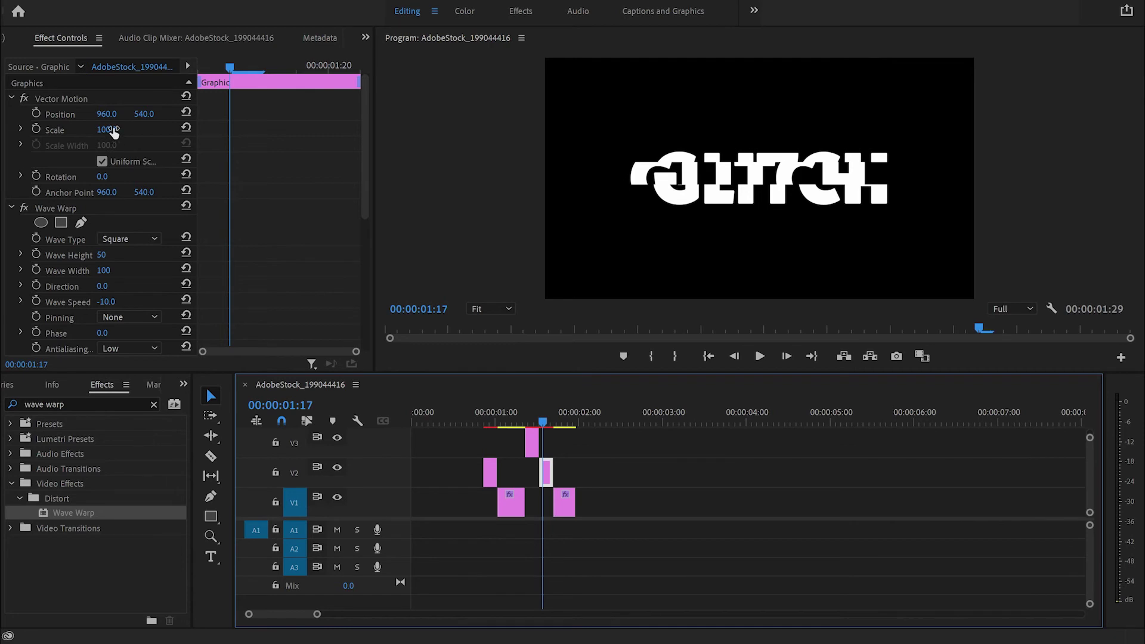
{"action": "left_click_drag", "start_coordinate": [113, 133], "coordinate": [94, 133]}
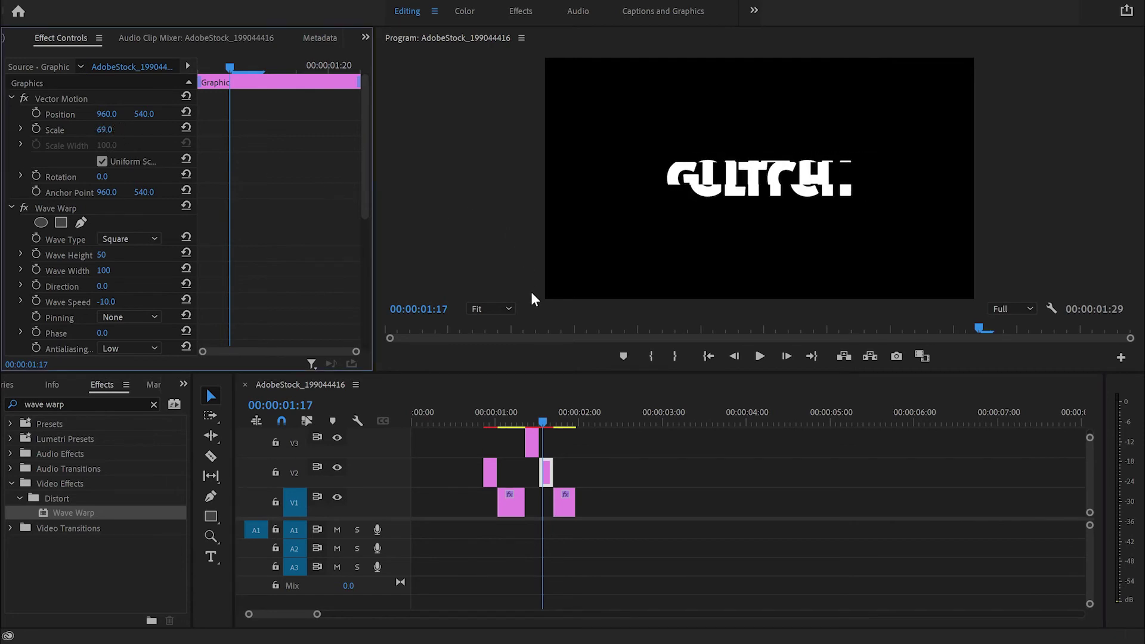
{"action": "left_click_drag", "start_coordinate": [542, 421], "coordinate": [531, 422]}
Give the V3 piece's Wave Warp a Direction of 90°, then replay the title animation.
{"action": "left_click", "coordinate": [533, 446]}
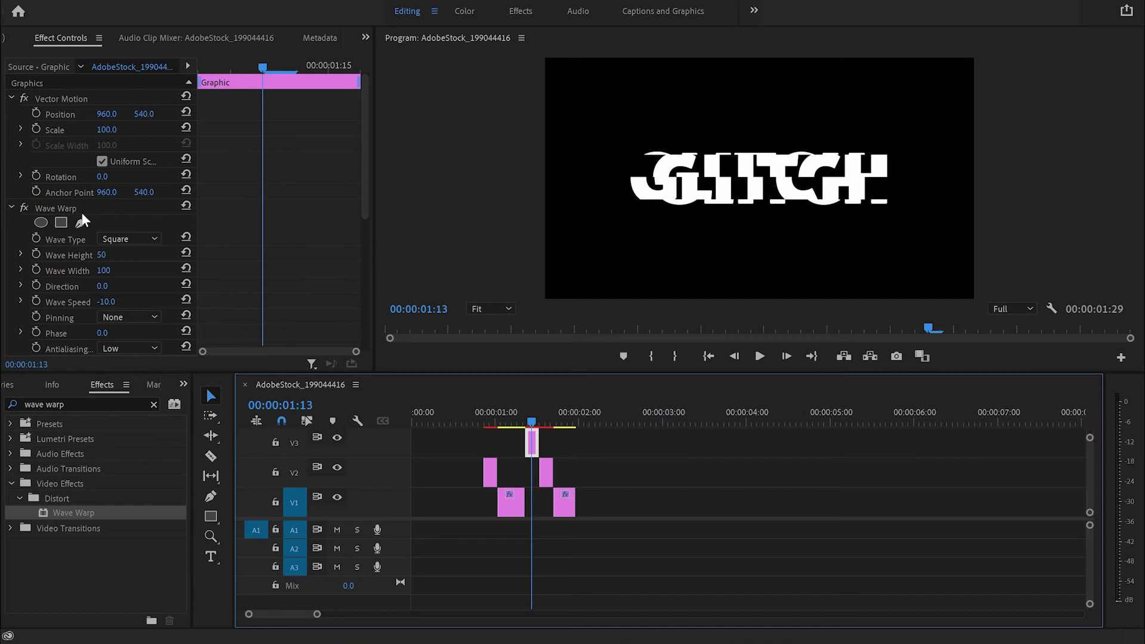
{"action": "left_click", "coordinate": [109, 286]}
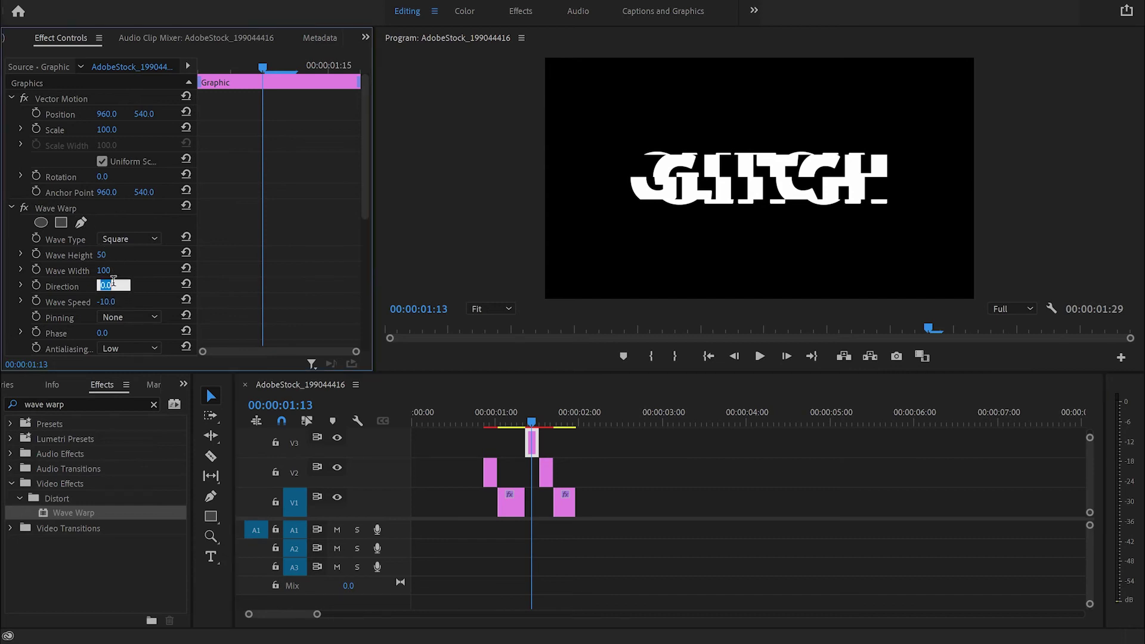
{"action": "type", "text": "90"}
{"action": "key", "text": "Return"}
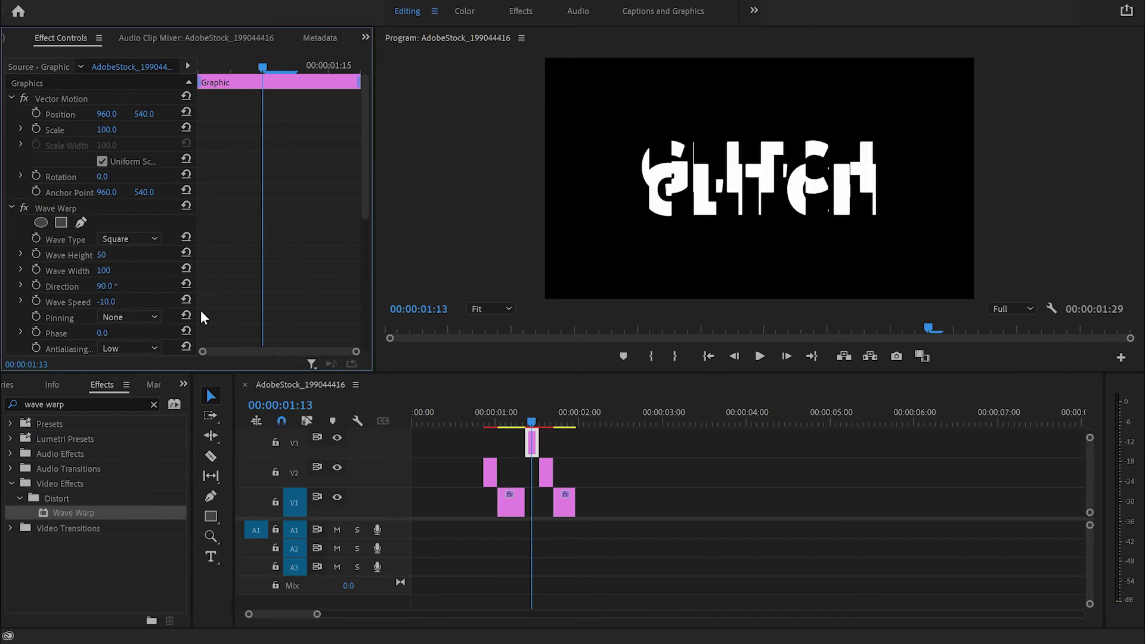
{"action": "left_click", "coordinate": [532, 433]}
{"action": "left_click_drag", "start_coordinate": [531, 425], "coordinate": [471, 416]}
{"action": "key", "text": "space"}
{"action": "key", "text": "space"}
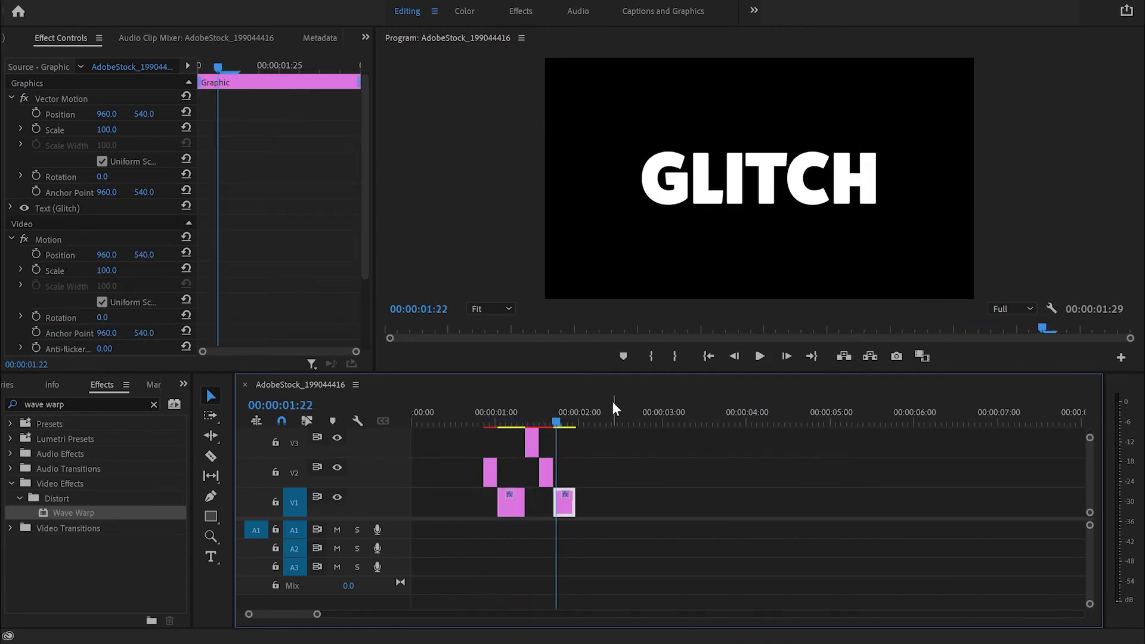
{"action": "left_click_drag", "start_coordinate": [557, 421], "coordinate": [494, 416]}
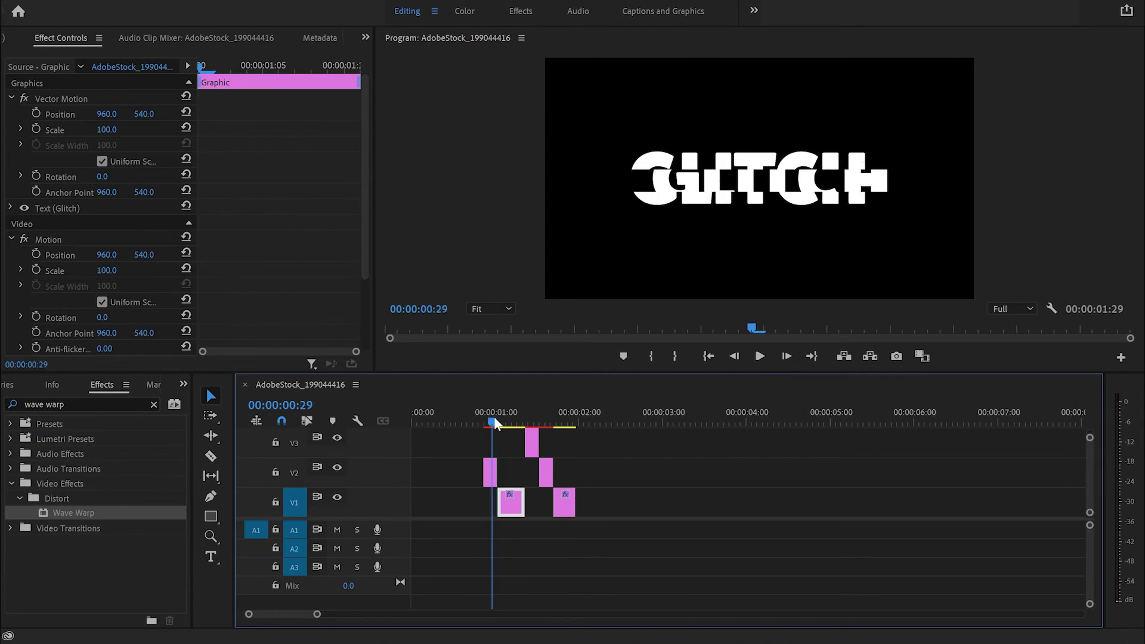
Search Effects for 'rg' and apply Color Balance (RGB) to the first V2 glitch piece.
{"action": "left_click", "coordinate": [492, 475]}
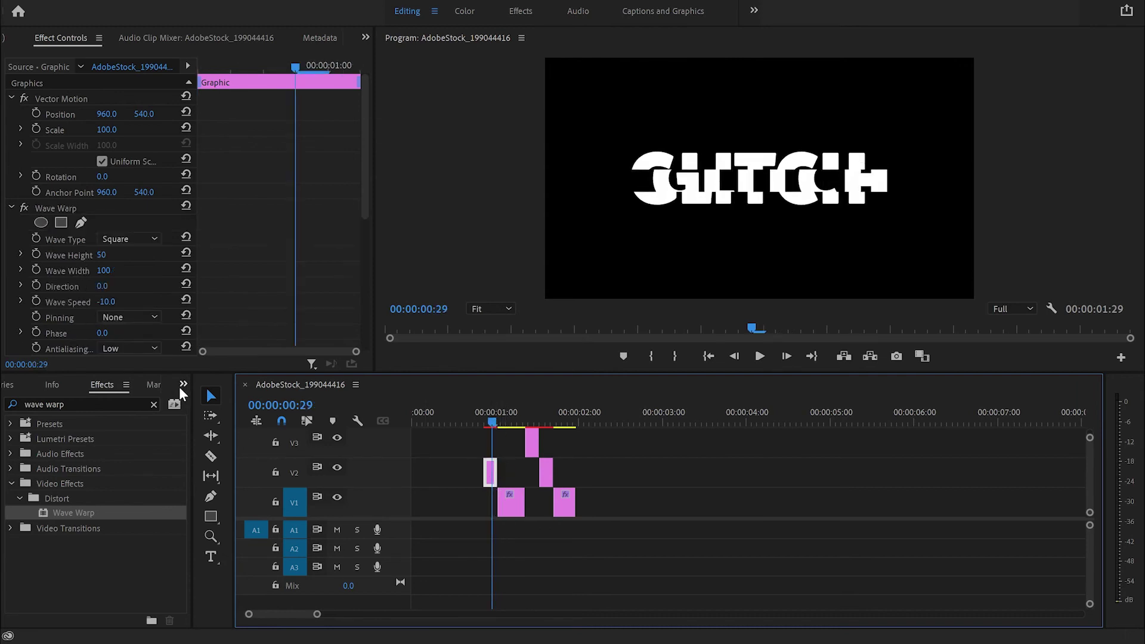
{"action": "left_click", "coordinate": [154, 404]}
{"action": "left_click", "coordinate": [130, 402]}
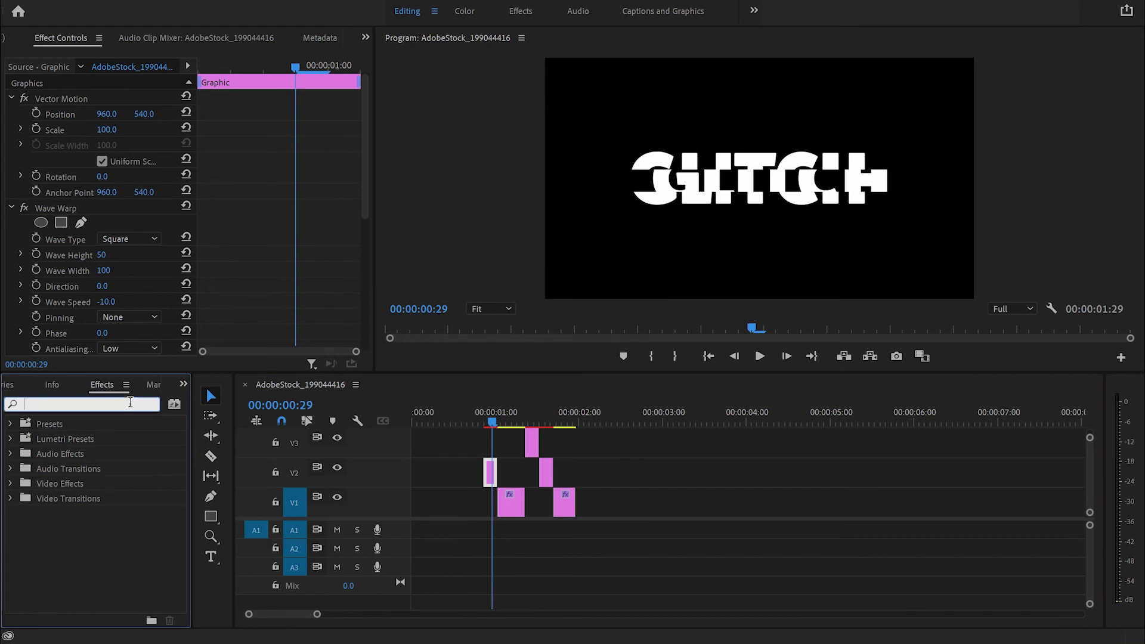
{"action": "type", "text": "rgb"}
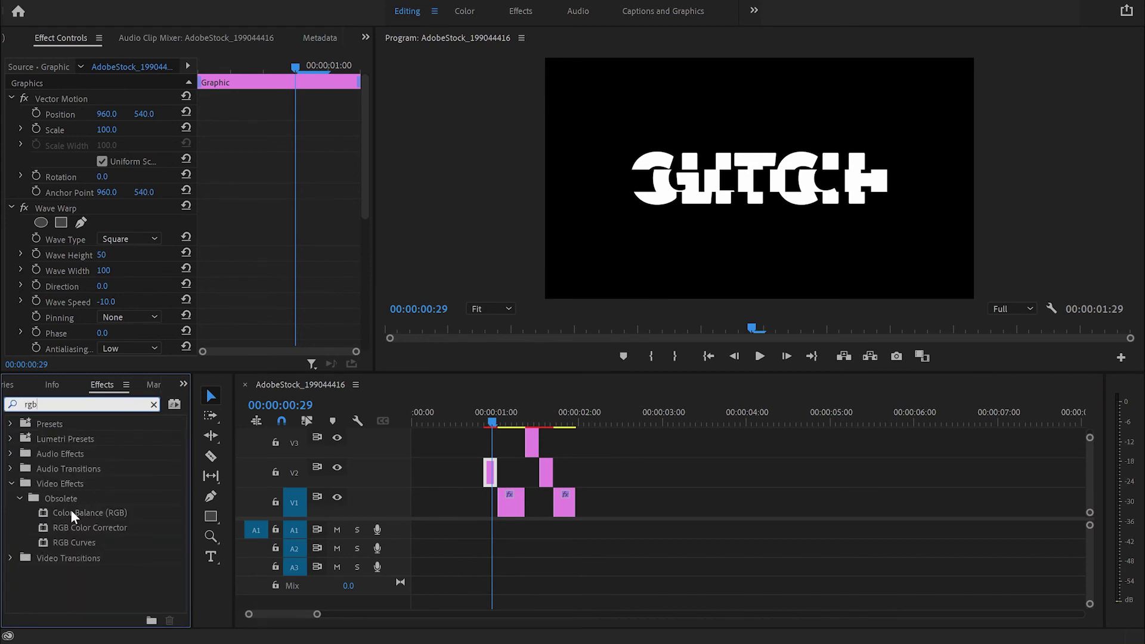
{"action": "left_click_drag", "start_coordinate": [71, 511], "coordinate": [494, 474]}
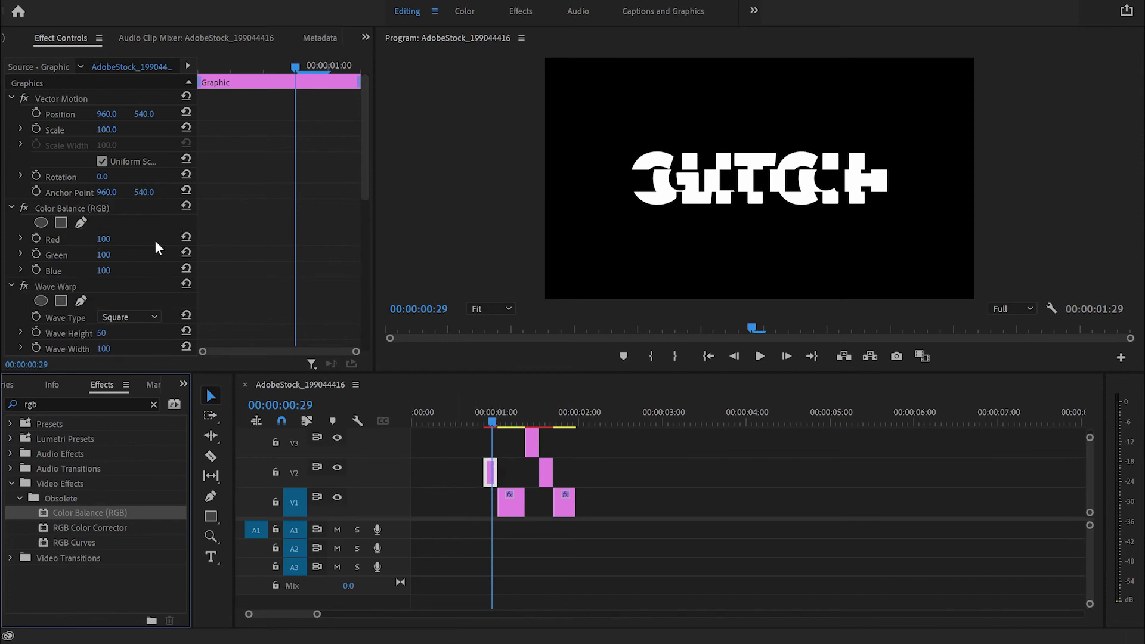
Set its Green and Blue to 0 for a red tint, then select the effect for copying.
{"action": "scroll", "coordinate": [155, 241], "scroll_direction": "down", "scroll_amount": 4}
{"action": "scroll", "coordinate": [158, 253], "scroll_direction": "up", "scroll_amount": 3}
{"action": "left_click_drag", "start_coordinate": [101, 239], "coordinate": [43, 255]}
{"action": "left_click_drag", "start_coordinate": [114, 241], "coordinate": [102, 241]}
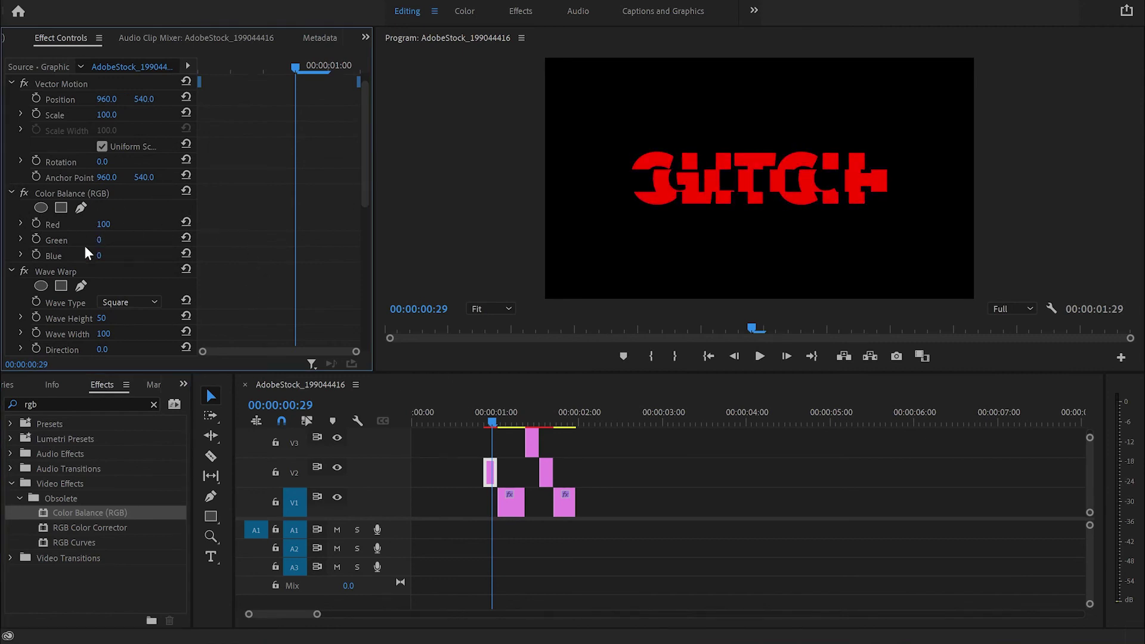
{"action": "left_click", "coordinate": [61, 192]}
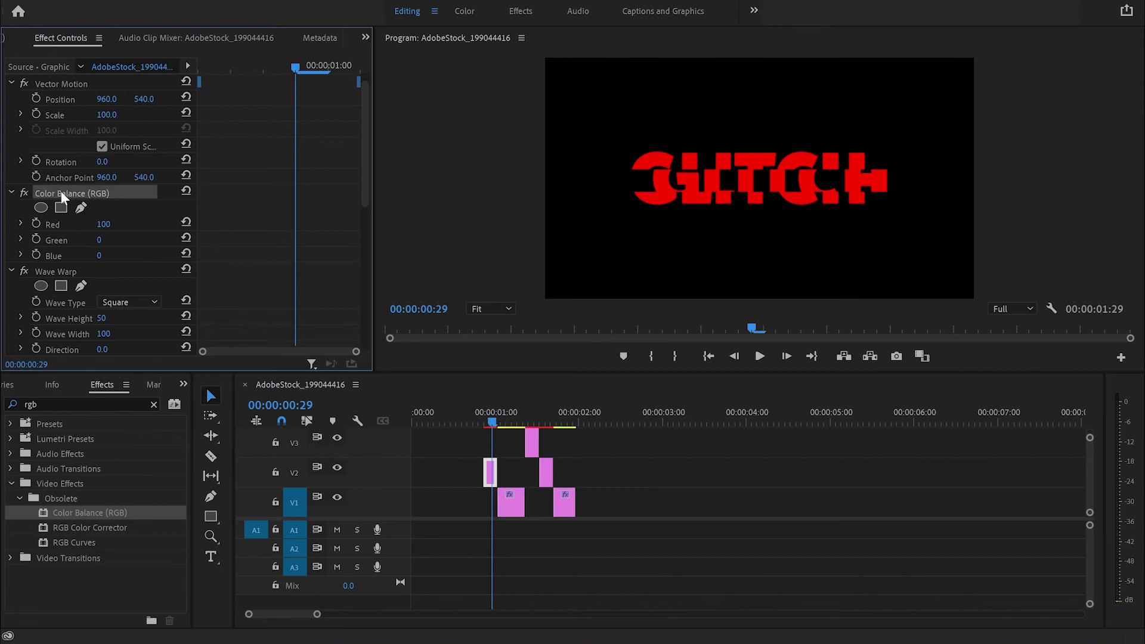
Paste the Color Balance tint onto the V3 piece at 01:13 and turn it blue (Blue 156).
{"action": "left_click_drag", "start_coordinate": [491, 421], "coordinate": [531, 422]}
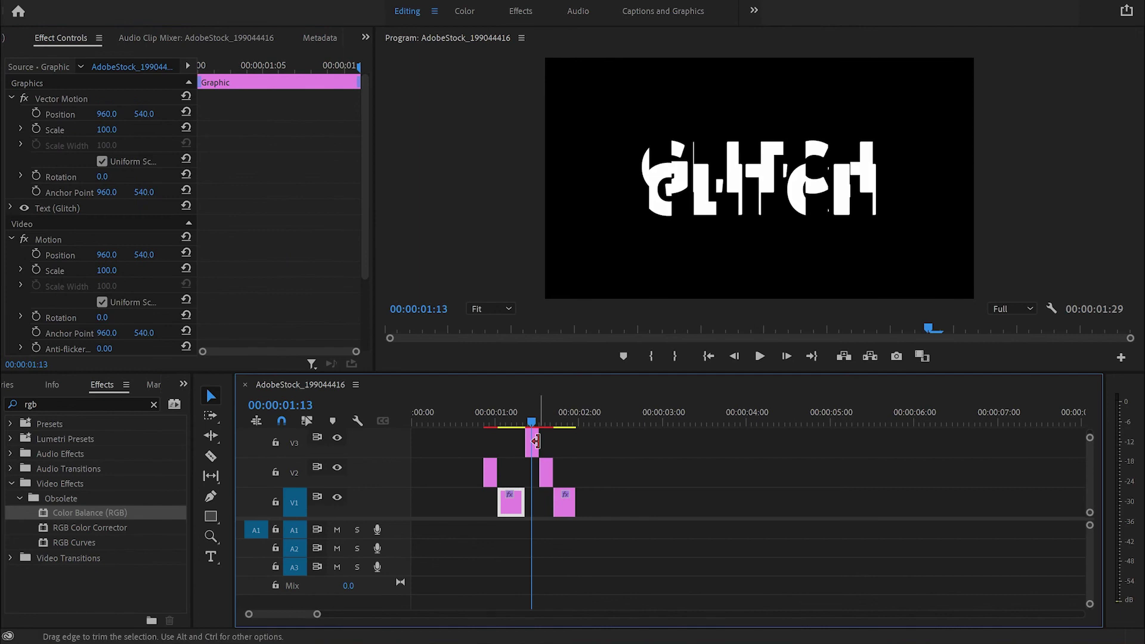
{"action": "left_click", "coordinate": [535, 441]}
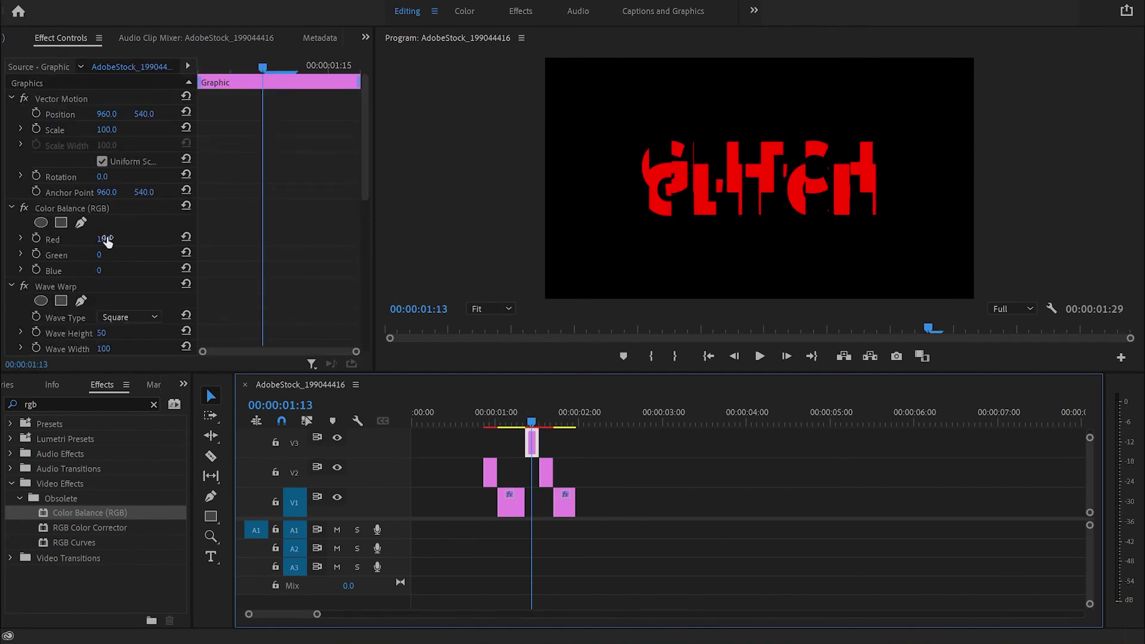
{"action": "left_click_drag", "start_coordinate": [107, 240], "coordinate": [143, 270]}
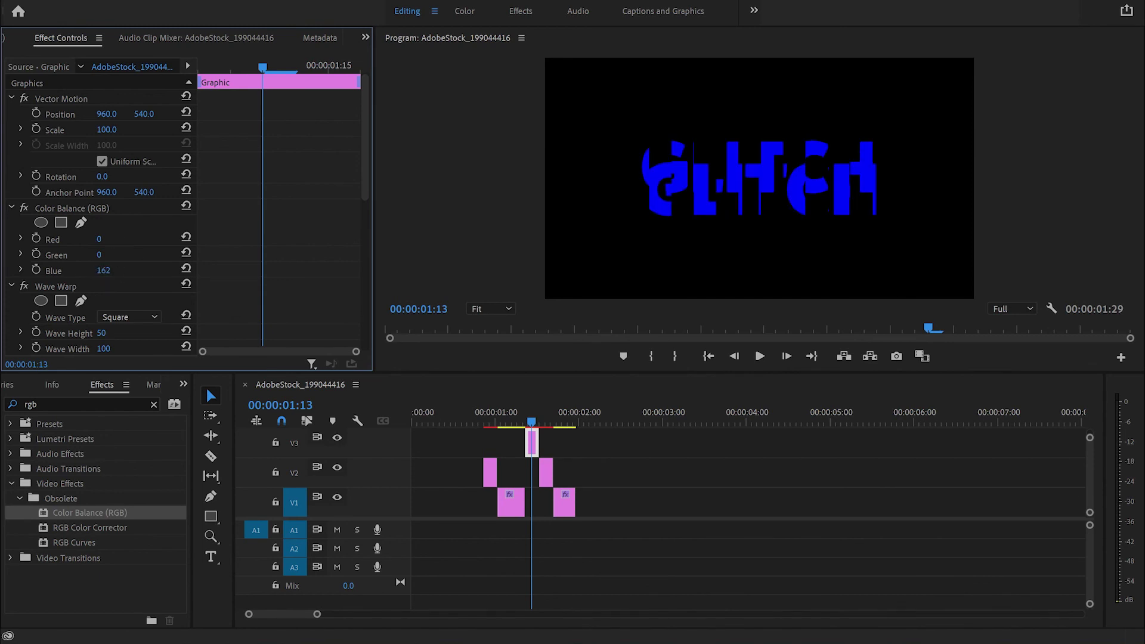
Paste the tint onto the second V2 piece at 01:18 and shift it to yellow (Green 168).
{"action": "left_click", "coordinate": [545, 421]}
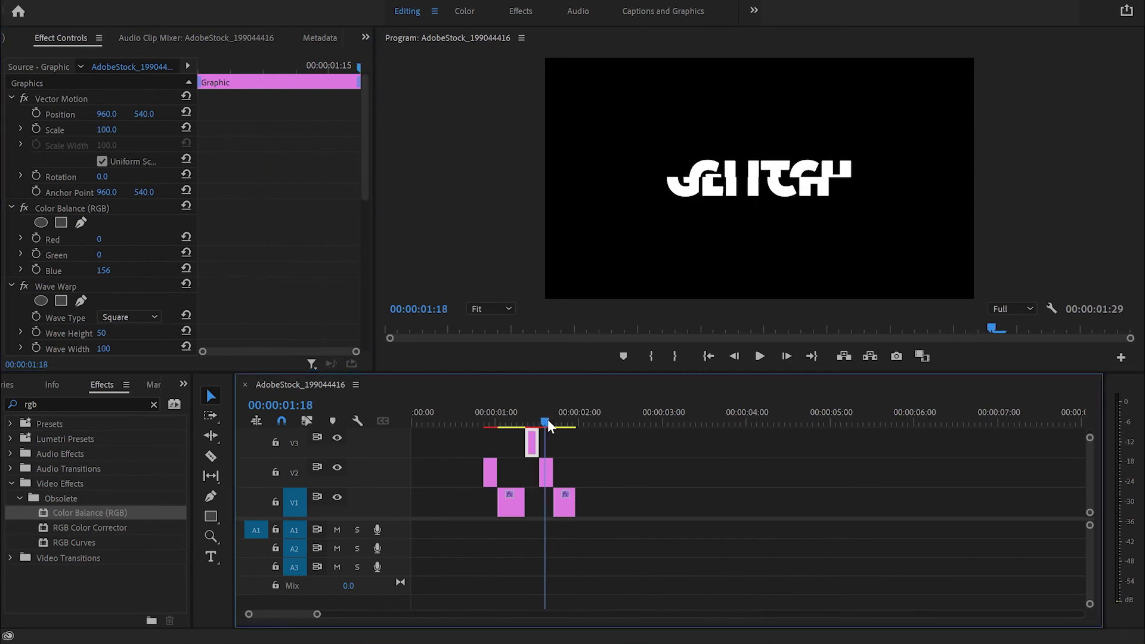
{"action": "left_click", "coordinate": [544, 470]}
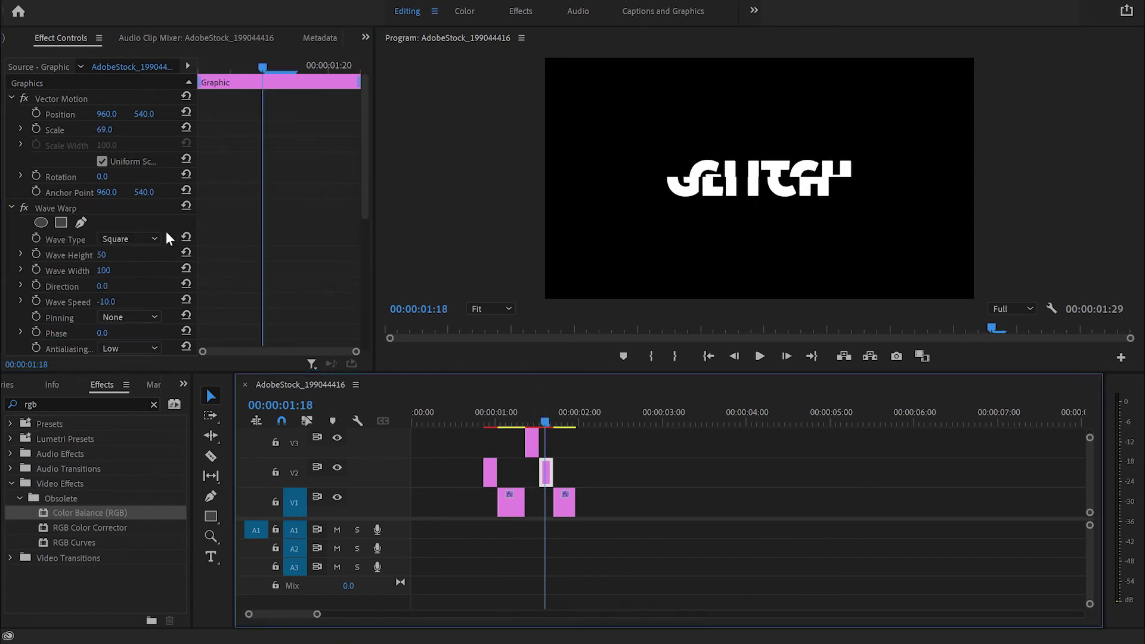
{"action": "left_click_drag", "start_coordinate": [167, 233], "coordinate": [166, 233]}
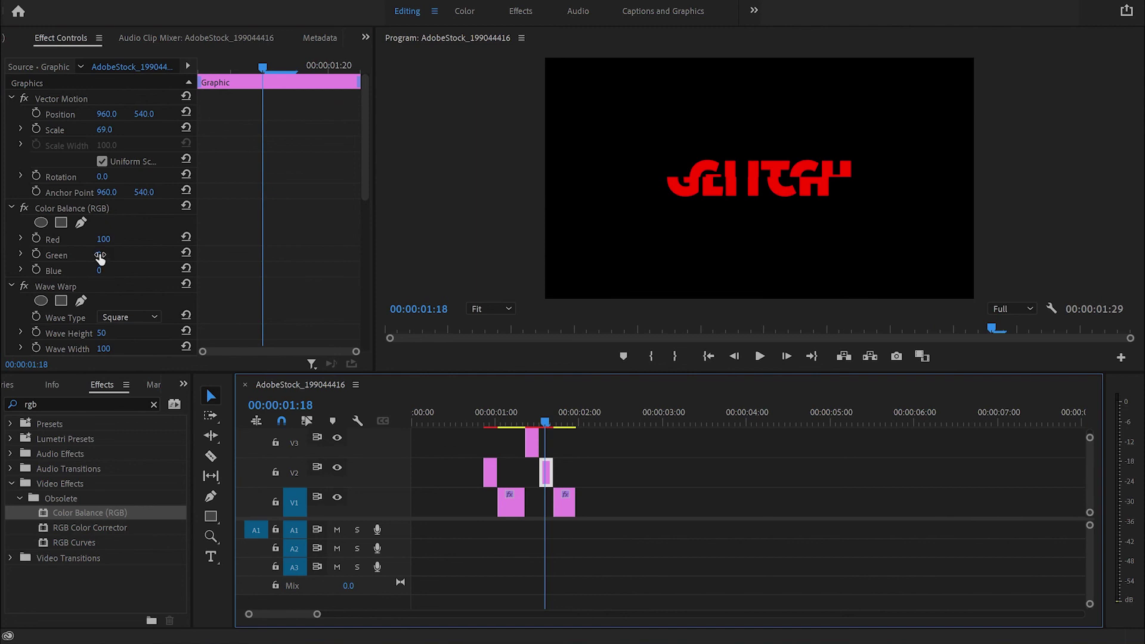
{"action": "mouse_move", "coordinate": [99, 255]}
{"action": "left_mouse_down"}
{"action": "mouse_move", "coordinate": [113, 255]}
{"action": "mouse_move", "coordinate": [96, 241]}
{"action": "left_mouse_up"}
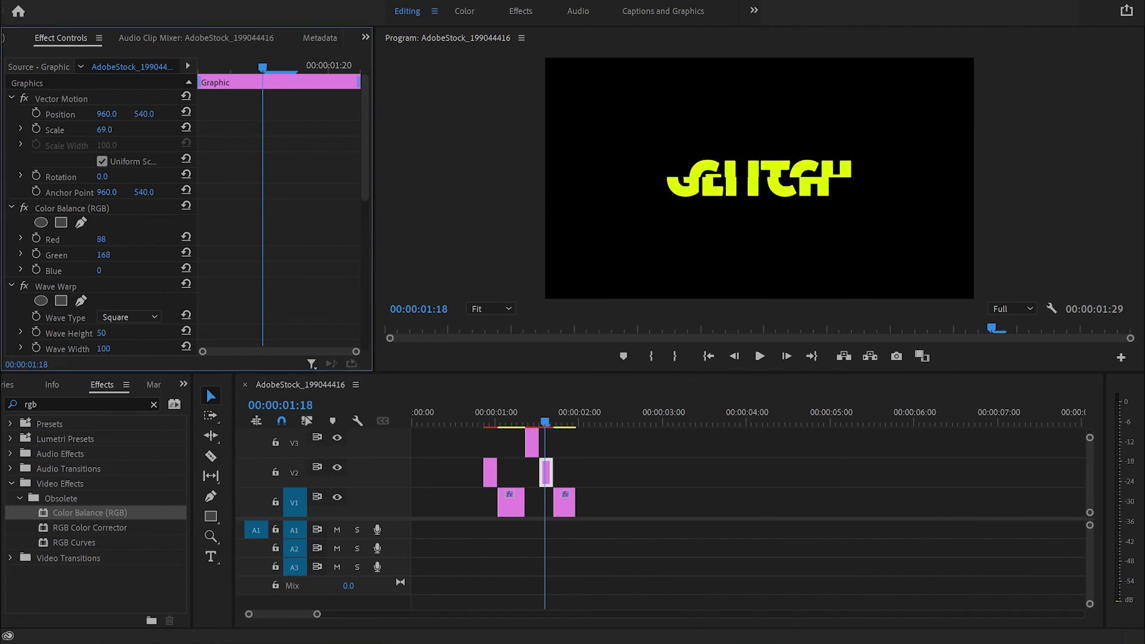
{"action": "left_click", "coordinate": [511, 502]}
{"action": "left_click", "coordinate": [479, 427]}
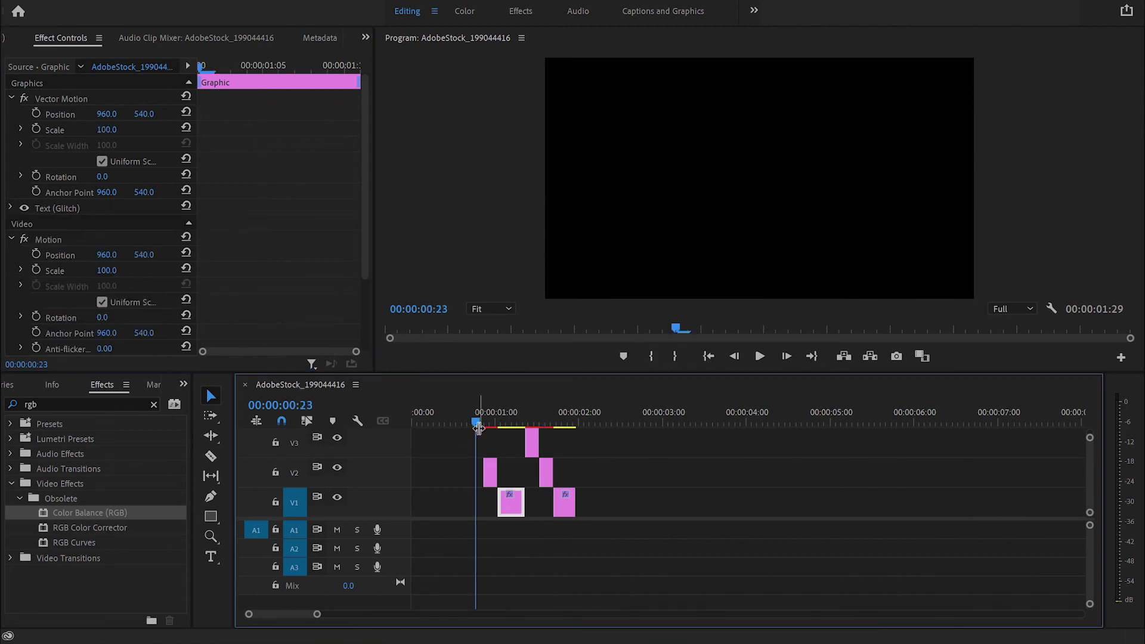
{"action": "key", "text": "space"}
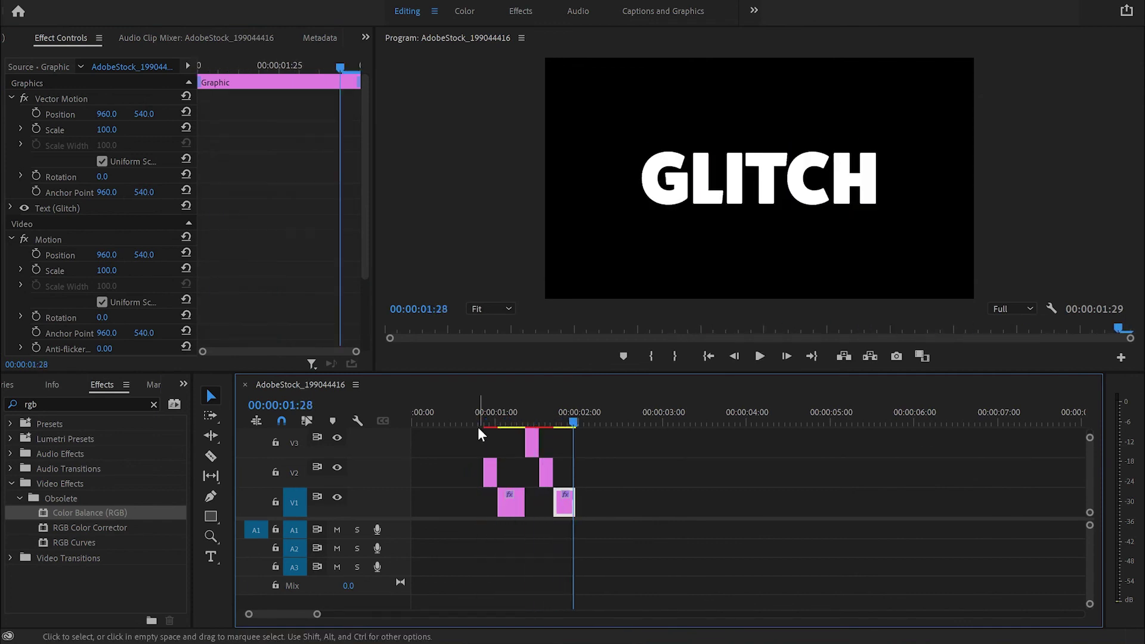